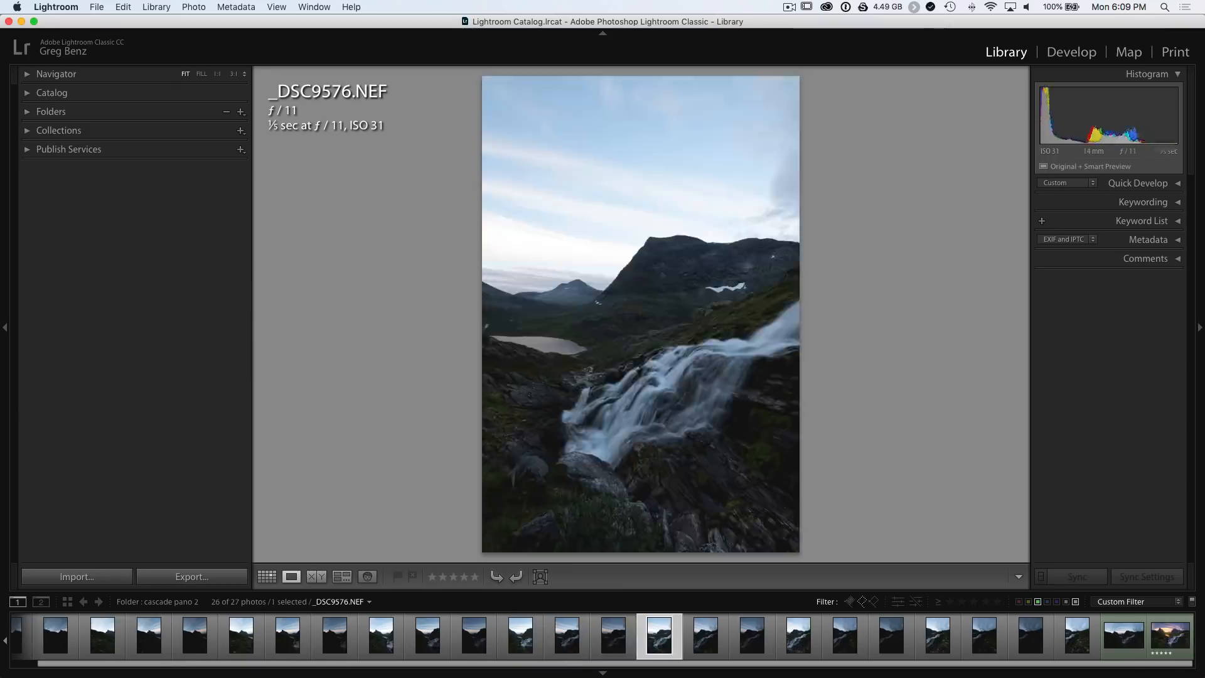
Step through the bracketed waterfall exposures and select the whole series of source NEF frames.
{"action": "key", "text": "Right"}
{"action": "key", "text": "Right"}
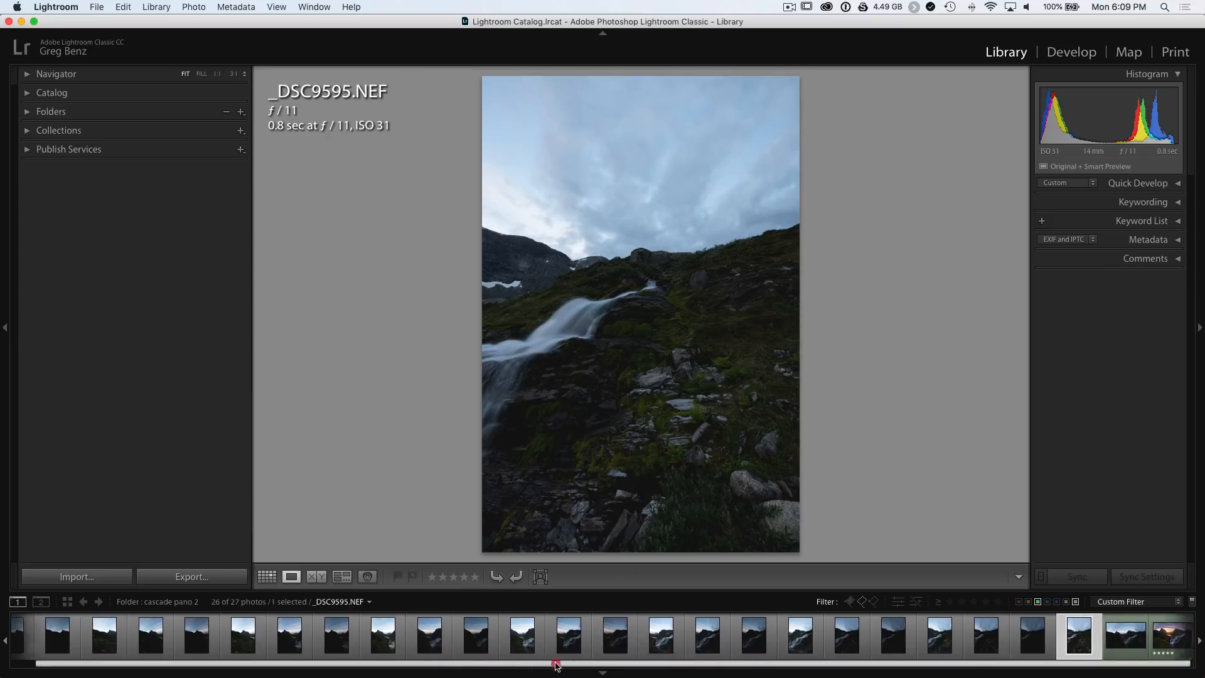
{"action": "left_click_drag", "start_coordinate": [567, 662], "coordinate": [475, 656]}
{"action": "left_click", "coordinate": [33, 639], "text": "shift"}
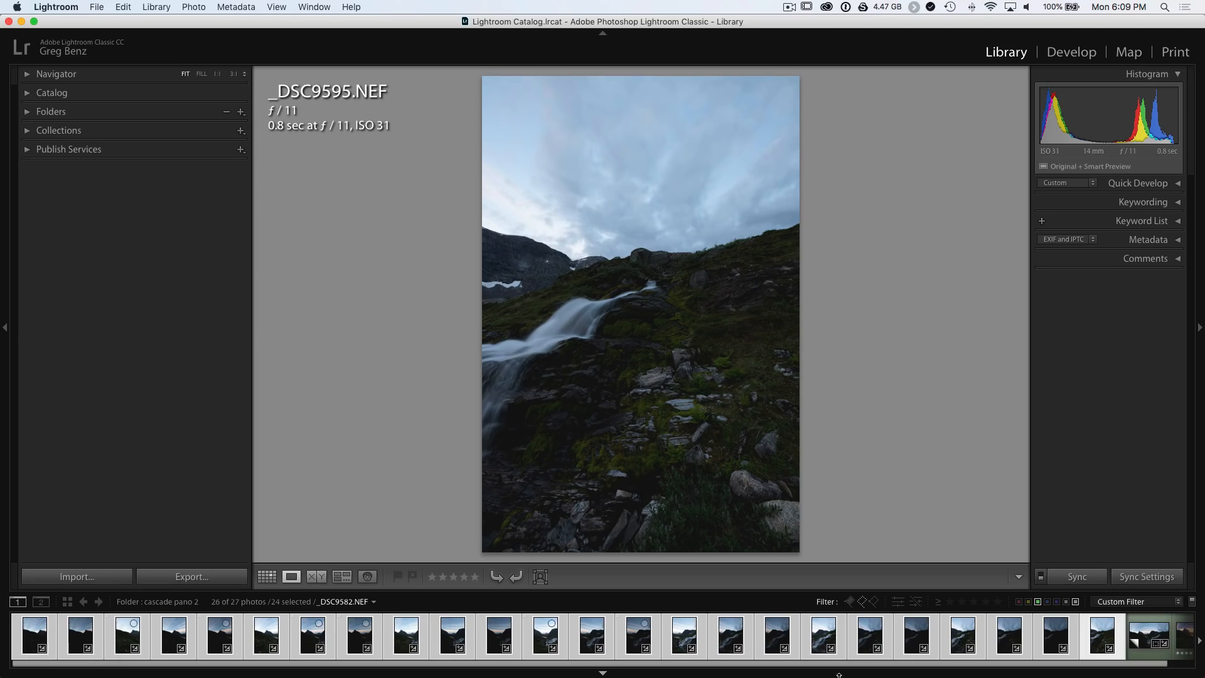
Compare the merged panorama _DSC9593-HDR-Pano.dng Copy 2 with the finished _DSC9593-HDR-Pano-Edit.tif.
{"action": "left_click_drag", "start_coordinate": [967, 659], "coordinate": [1004, 660]}
{"action": "left_click", "coordinate": [1123, 637]}
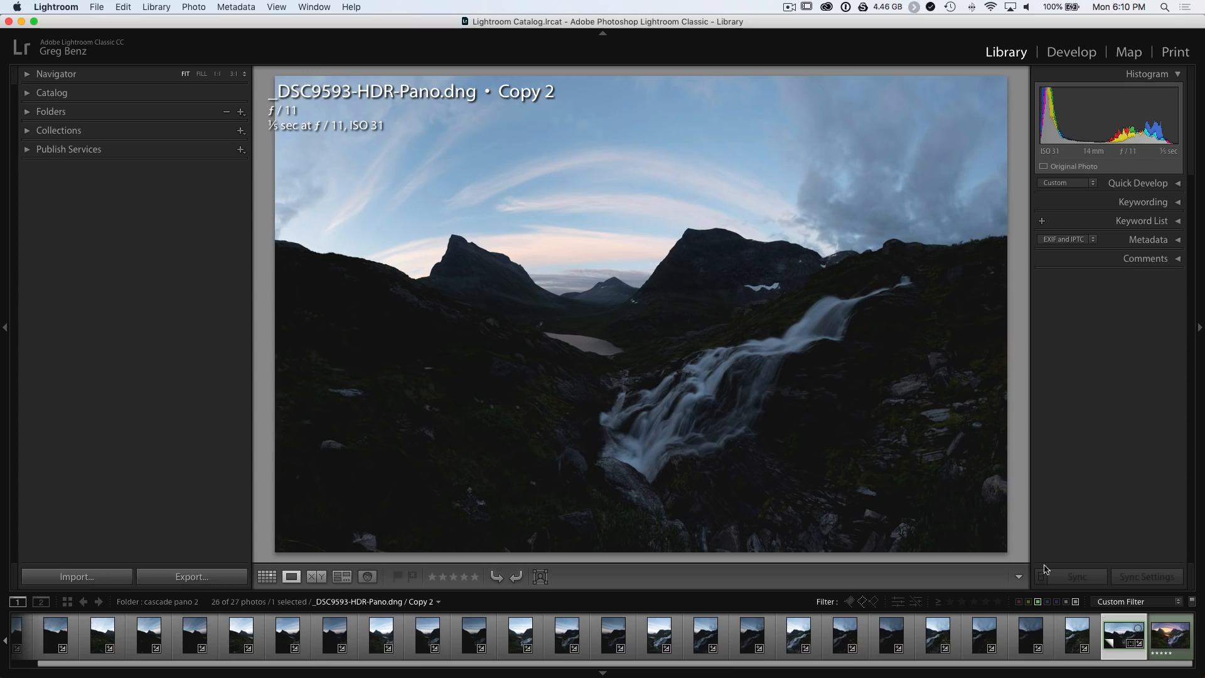
{"action": "left_click", "coordinate": [1158, 641]}
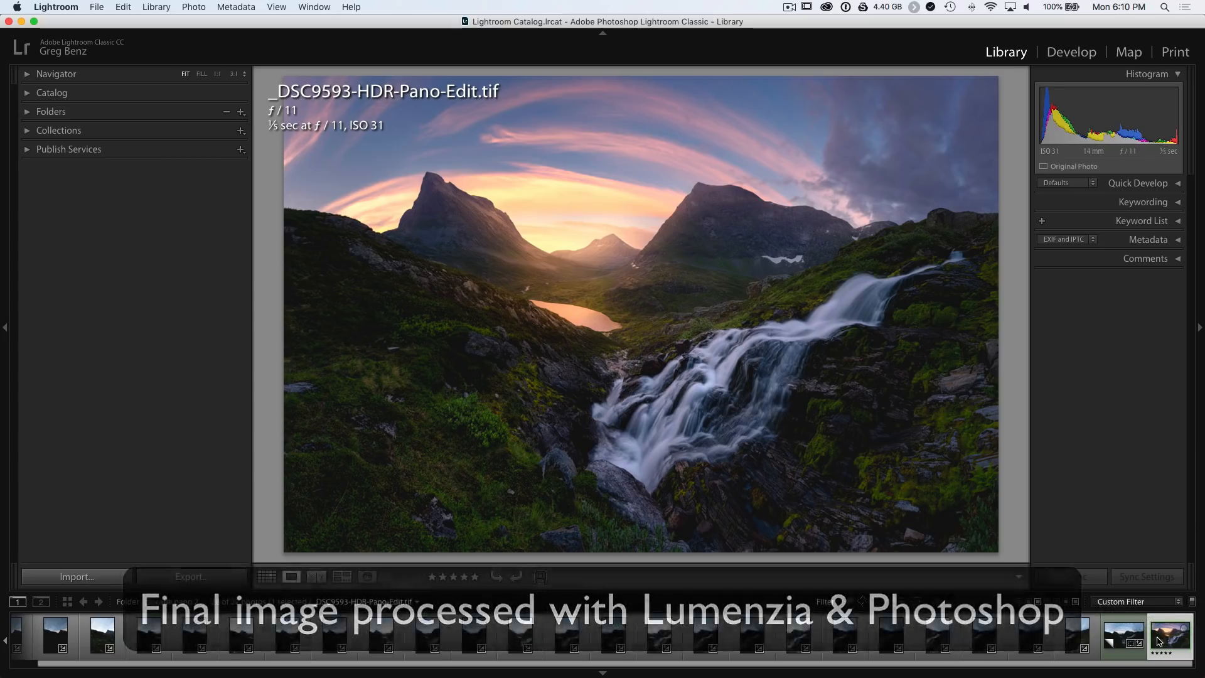
{"action": "left_click", "coordinate": [1118, 636]}
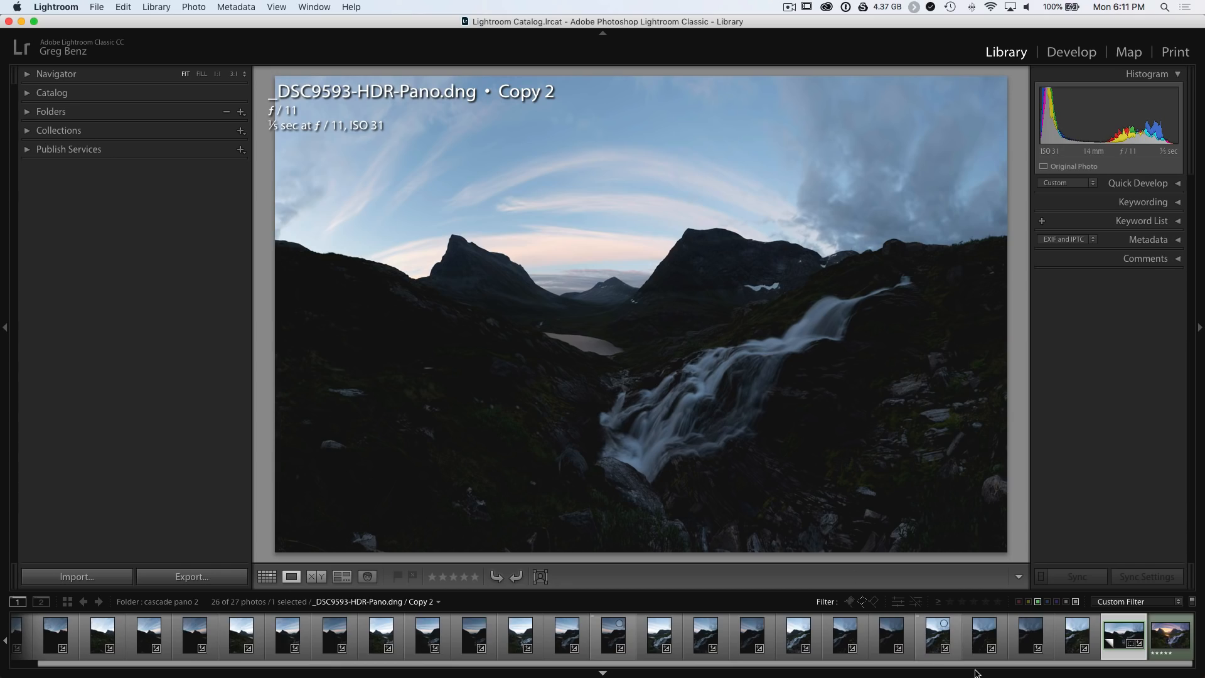
Look at the Photo Merge options available for the single frame _DSC9592.NEF and close them without merging.
{"action": "left_click", "coordinate": [937, 640]}
{"action": "right_click", "coordinate": [935, 640]}
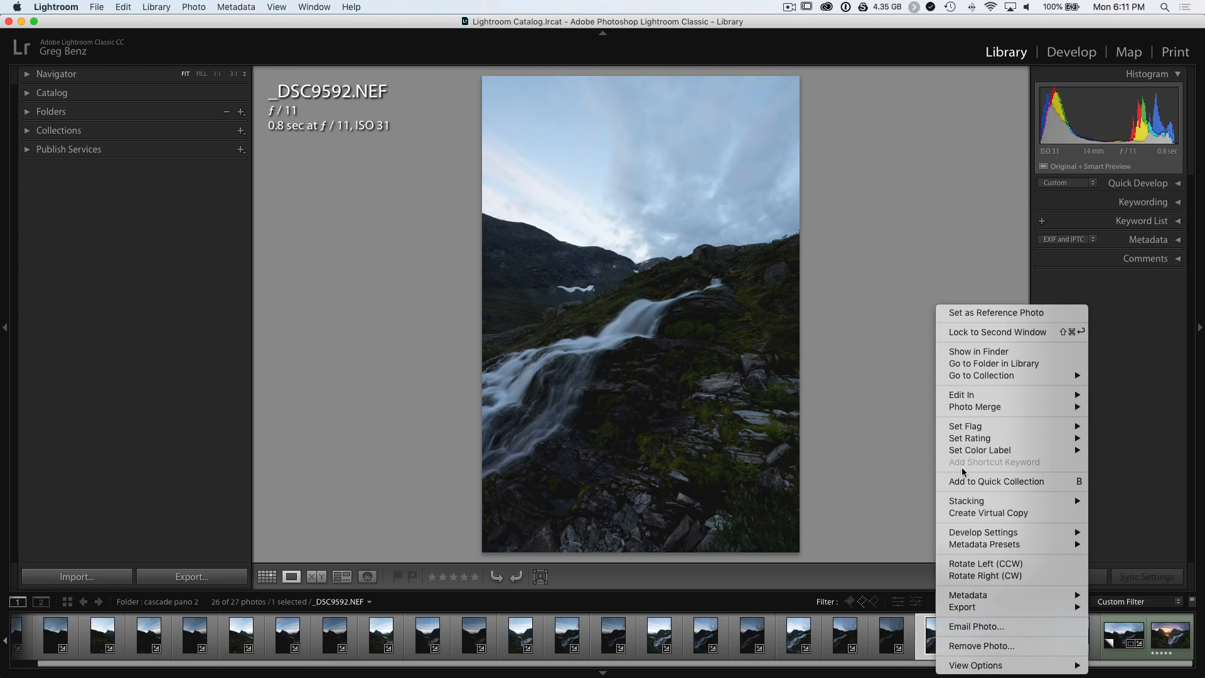
{"action": "mouse_move", "coordinate": [961, 415]}
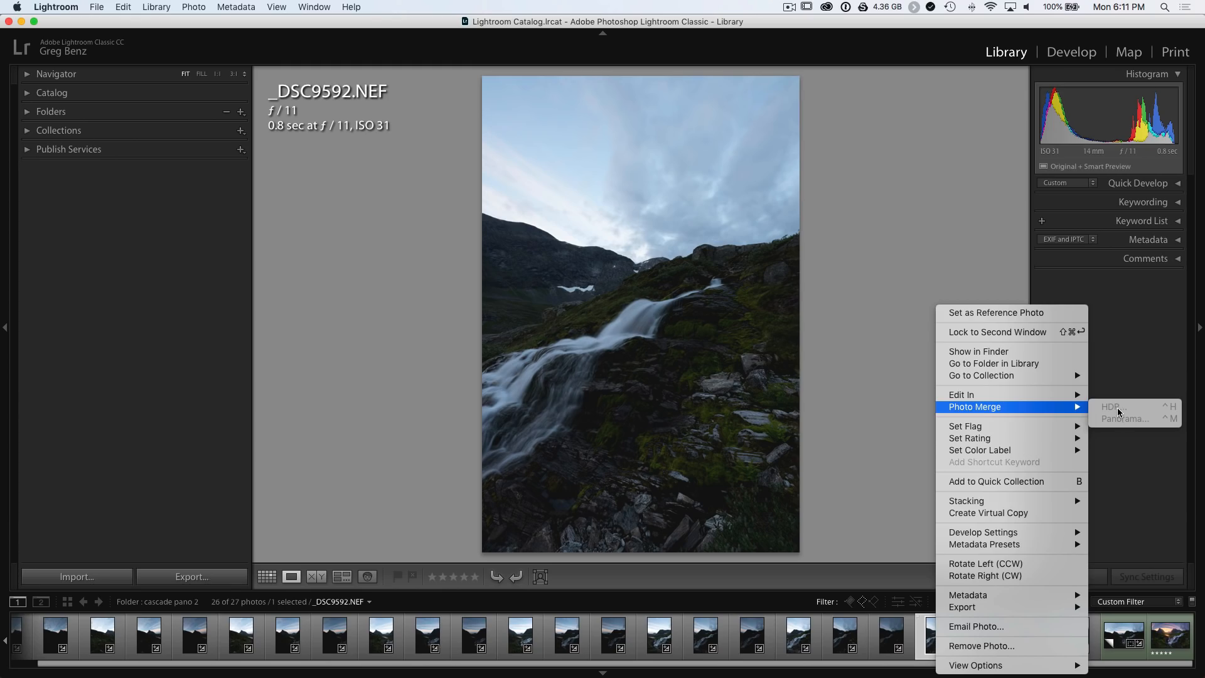
{"action": "left_click", "coordinate": [871, 434]}
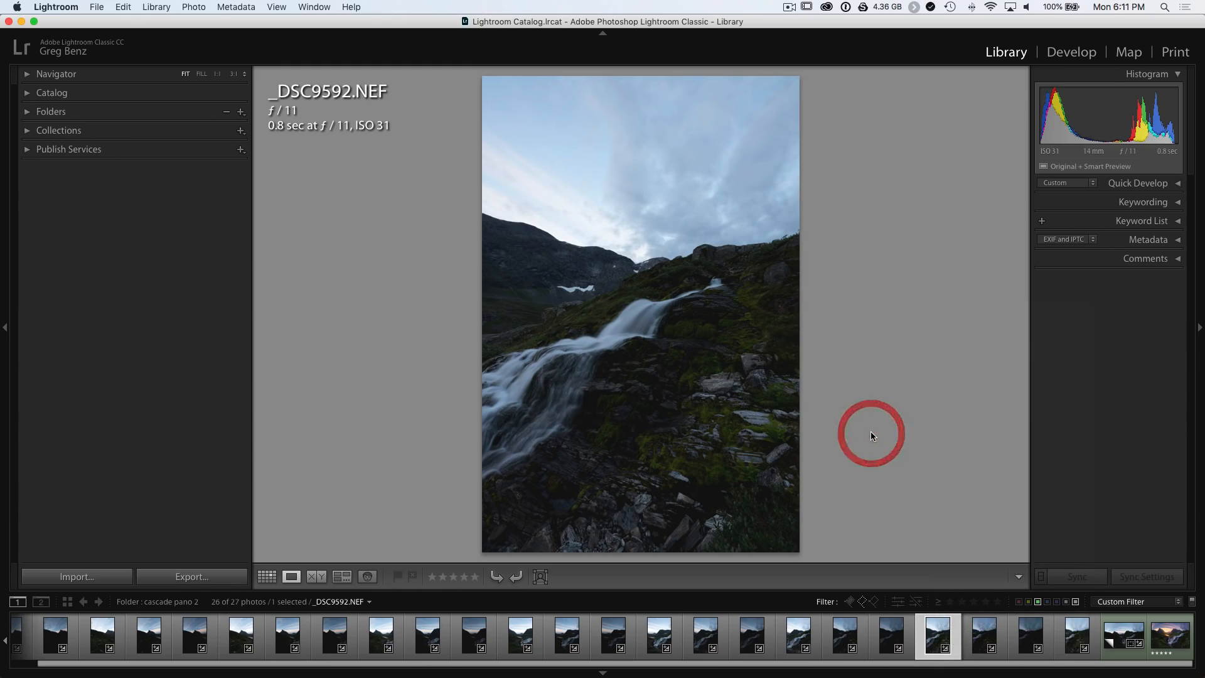
Pick out sets of matching exposures across the camera angles, and view the single frames _DSC9582.NEF and _DSC9580.NEF.
{"action": "left_click", "coordinate": [798, 637], "text": "super"}
{"action": "left_click", "coordinate": [658, 638], "text": "super"}
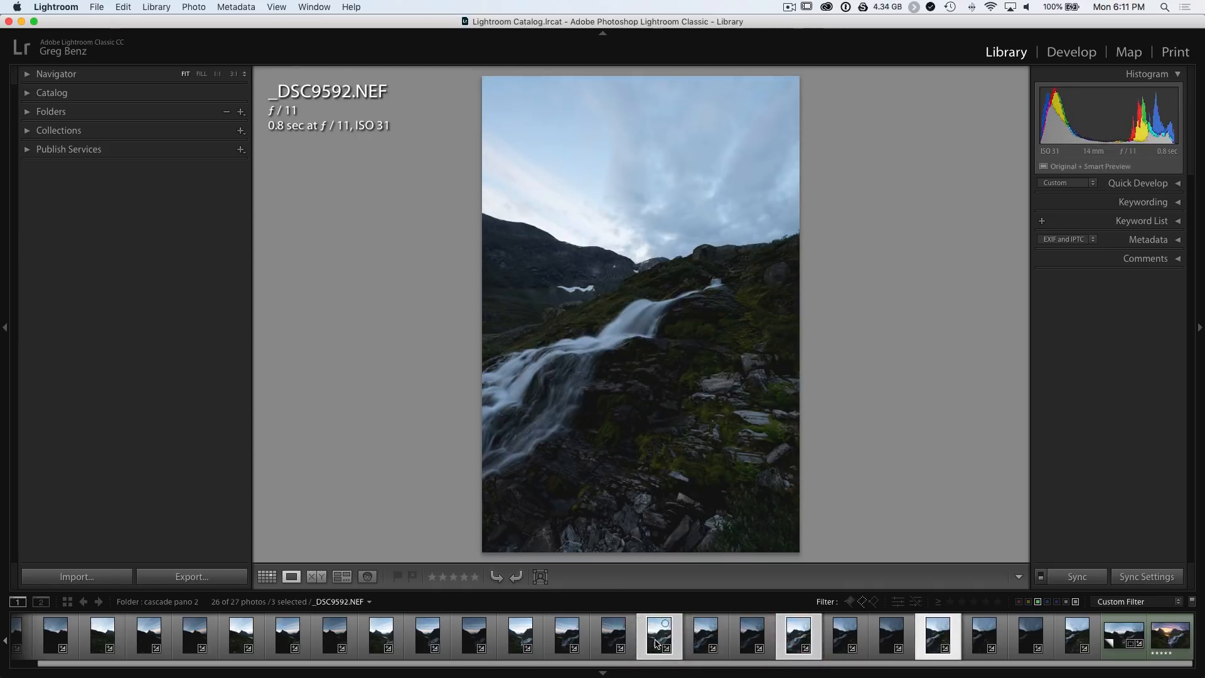
{"action": "left_click", "coordinate": [842, 640], "text": "super"}
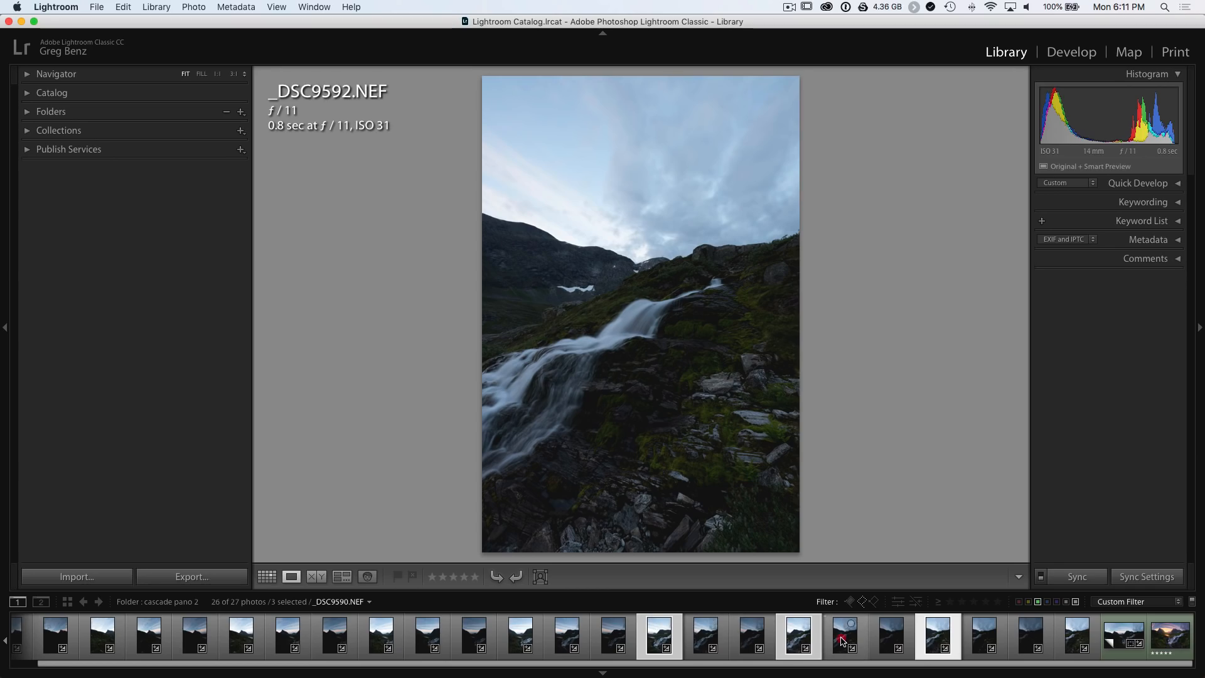
{"action": "left_click", "coordinate": [706, 640], "text": "super"}
{"action": "left_click", "coordinate": [569, 640], "text": "super"}
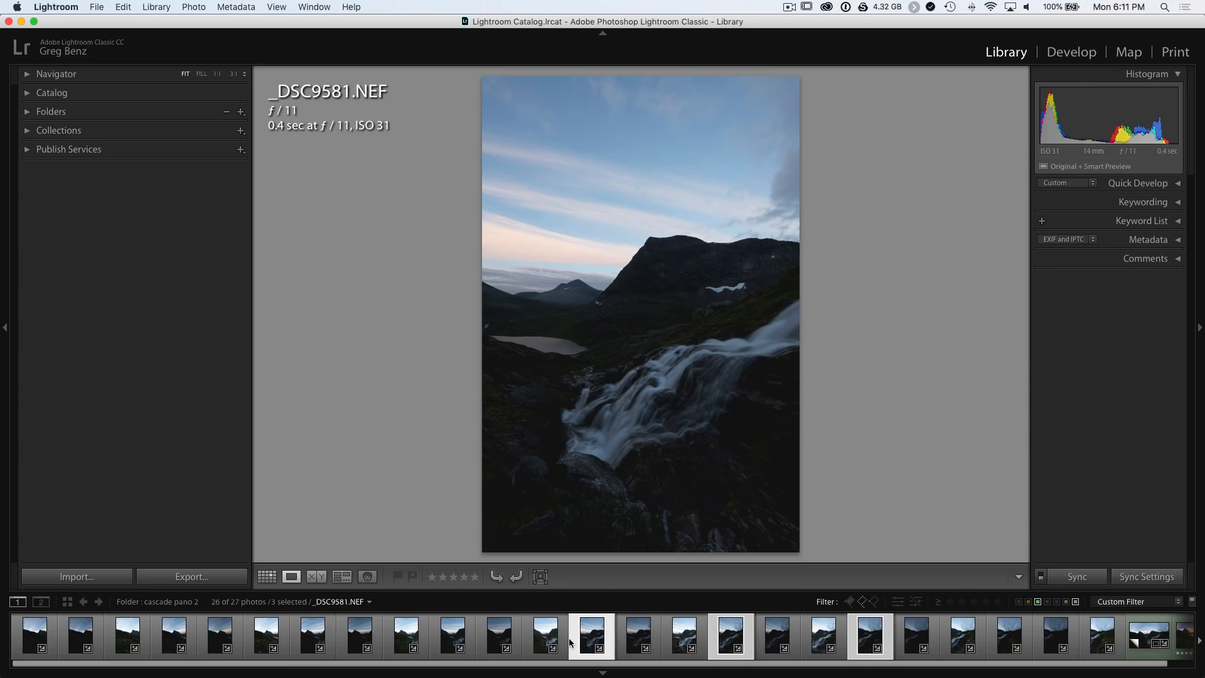
{"action": "left_click", "coordinate": [640, 637]}
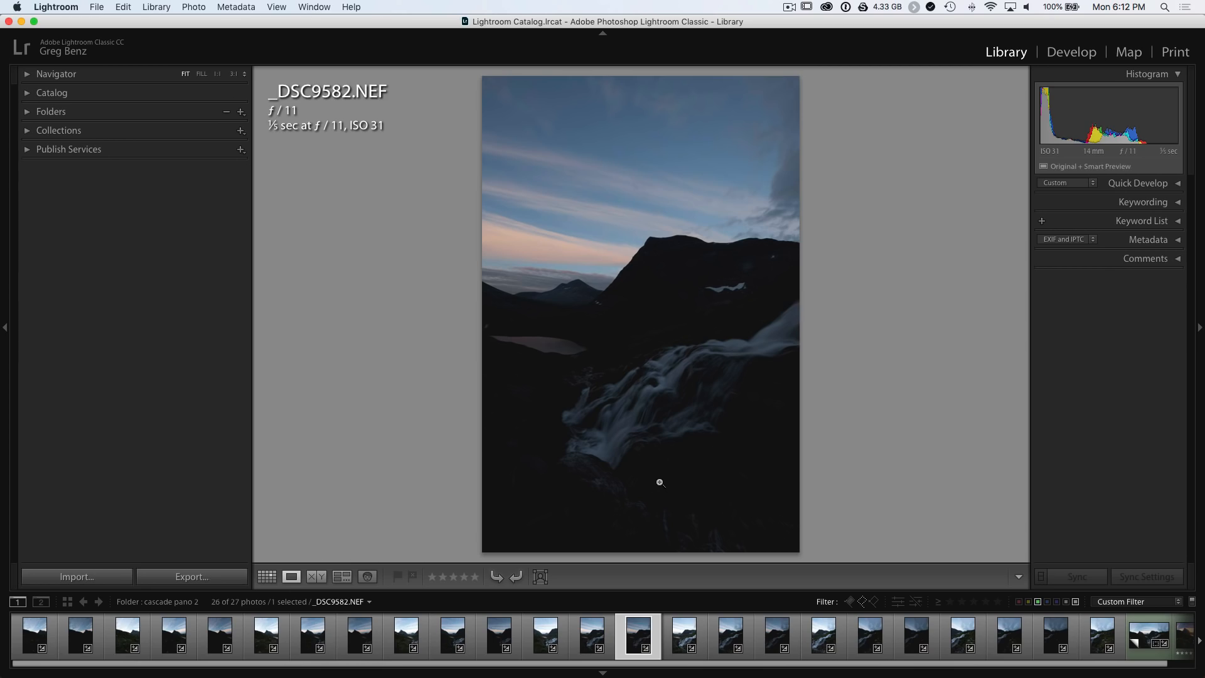
{"action": "left_click", "coordinate": [546, 635]}
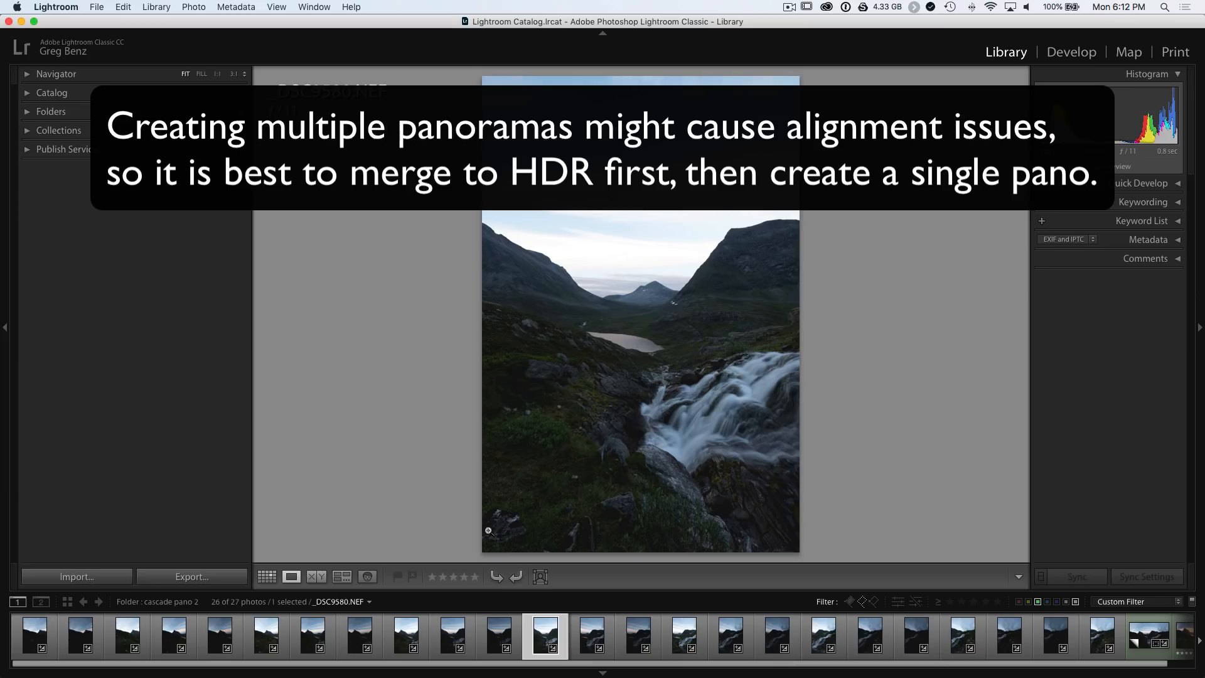
Select the three exposures of the first camera angle, _DSC9569 to _DSC9571, and open them in the HDR Photo Merge.
{"action": "left_click", "coordinate": [35, 634]}
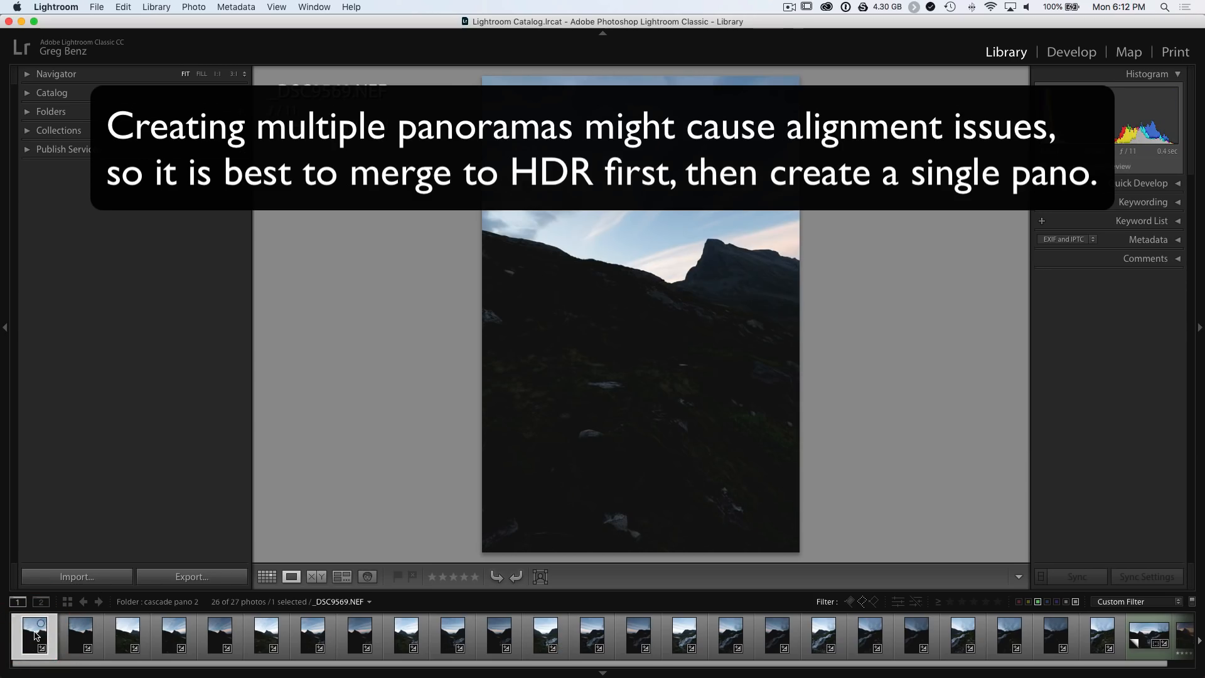
{"action": "left_click", "coordinate": [117, 641], "text": "shift"}
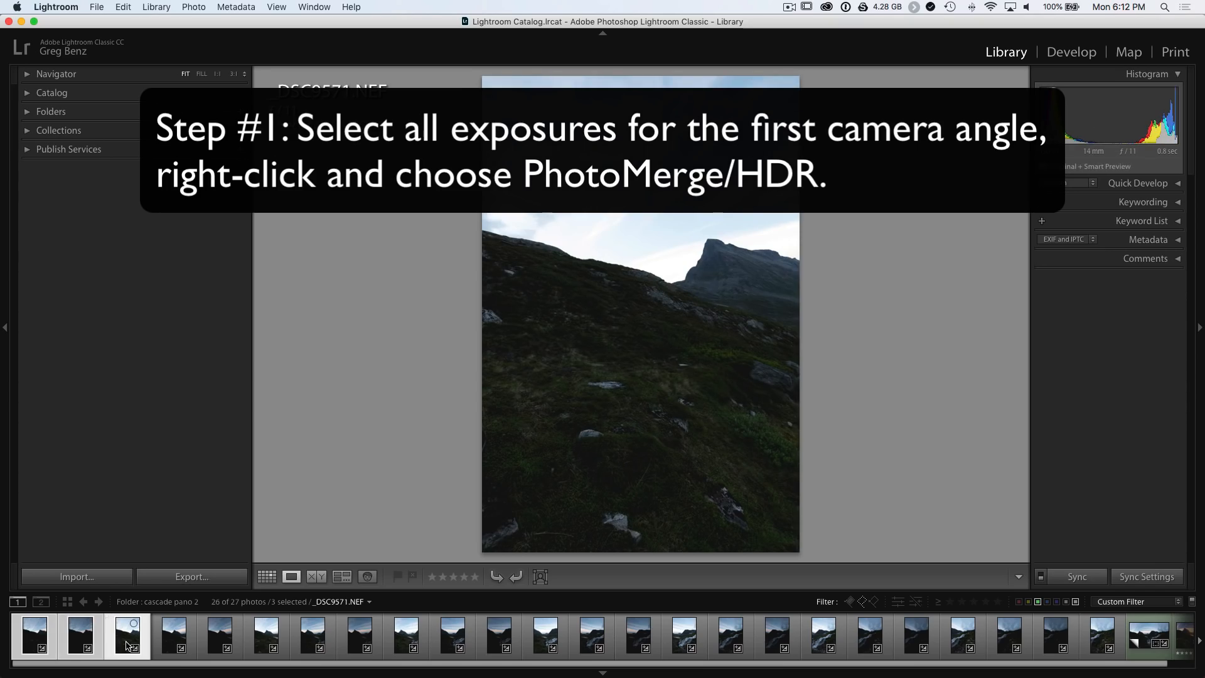
{"action": "right_click", "coordinate": [128, 645]}
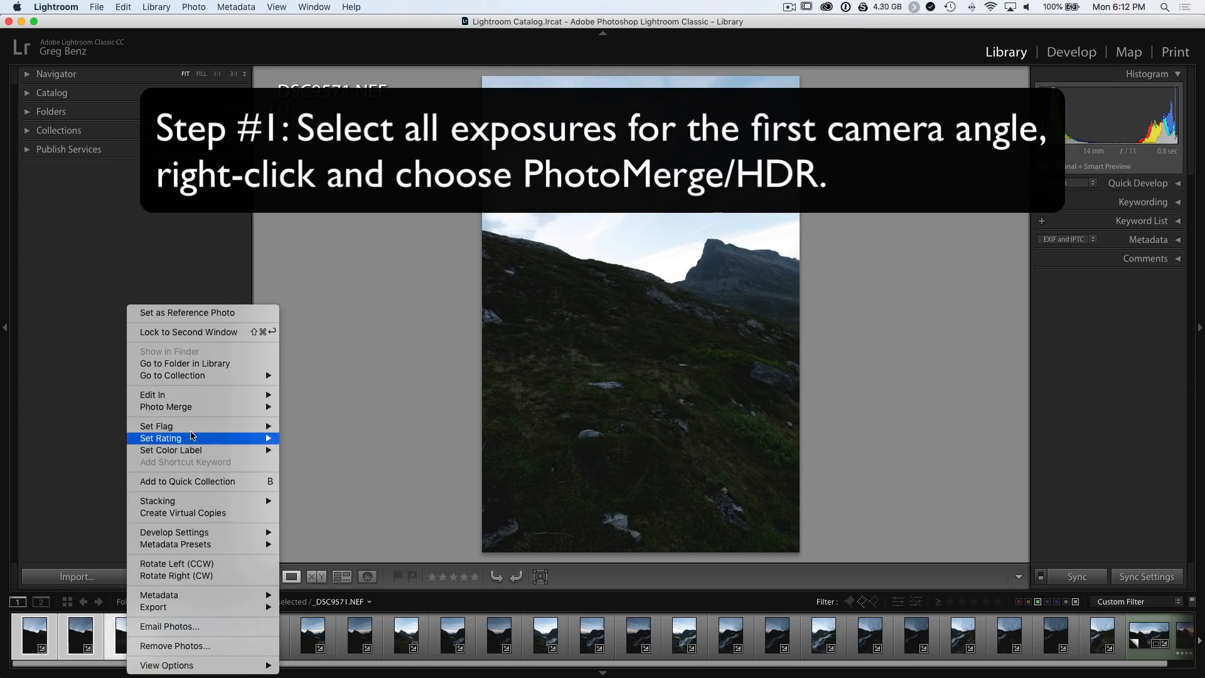
{"action": "mouse_move", "coordinate": [189, 411]}
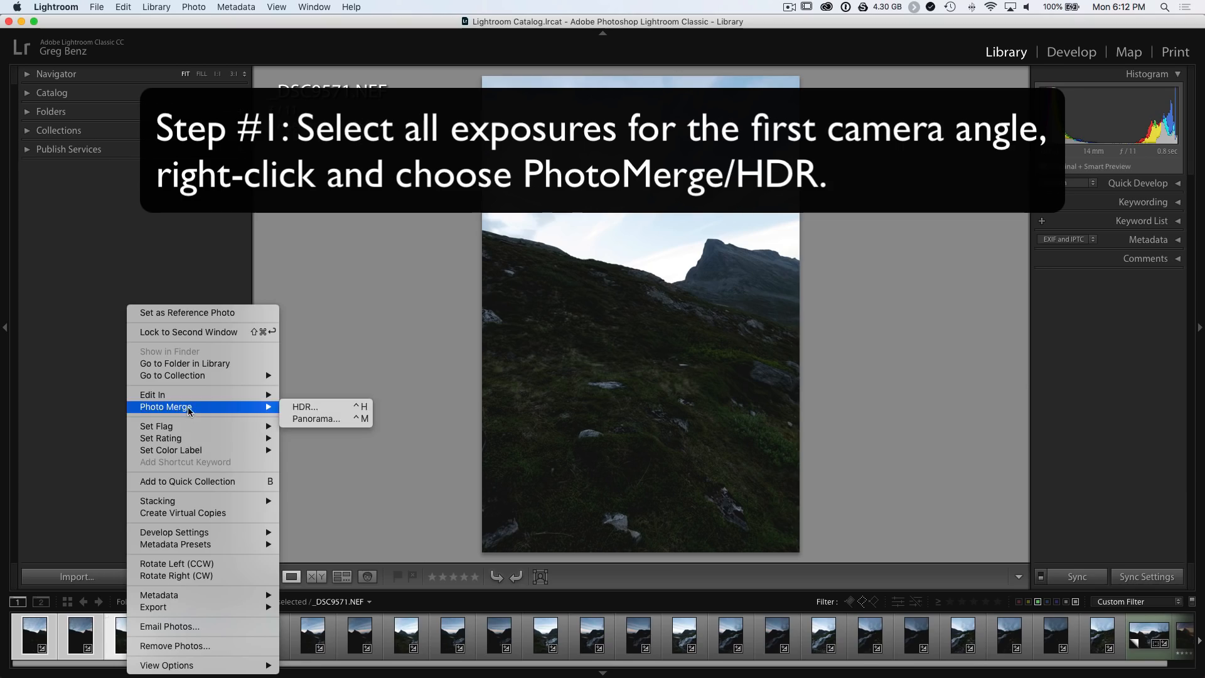
{"action": "left_click", "coordinate": [303, 408]}
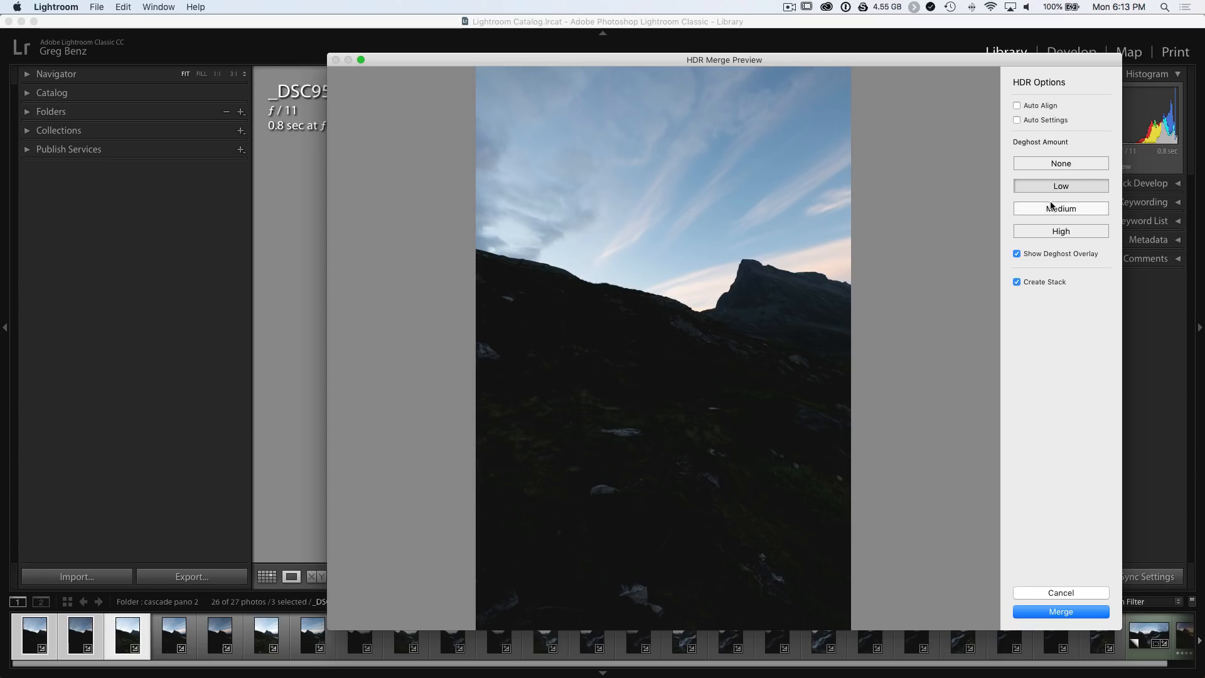
Compare the preview with Auto Settings and the deghost overlay toggled, and merge the HDR with Auto Settings off and Low deghosting.
{"action": "left_click", "coordinate": [1034, 123]}
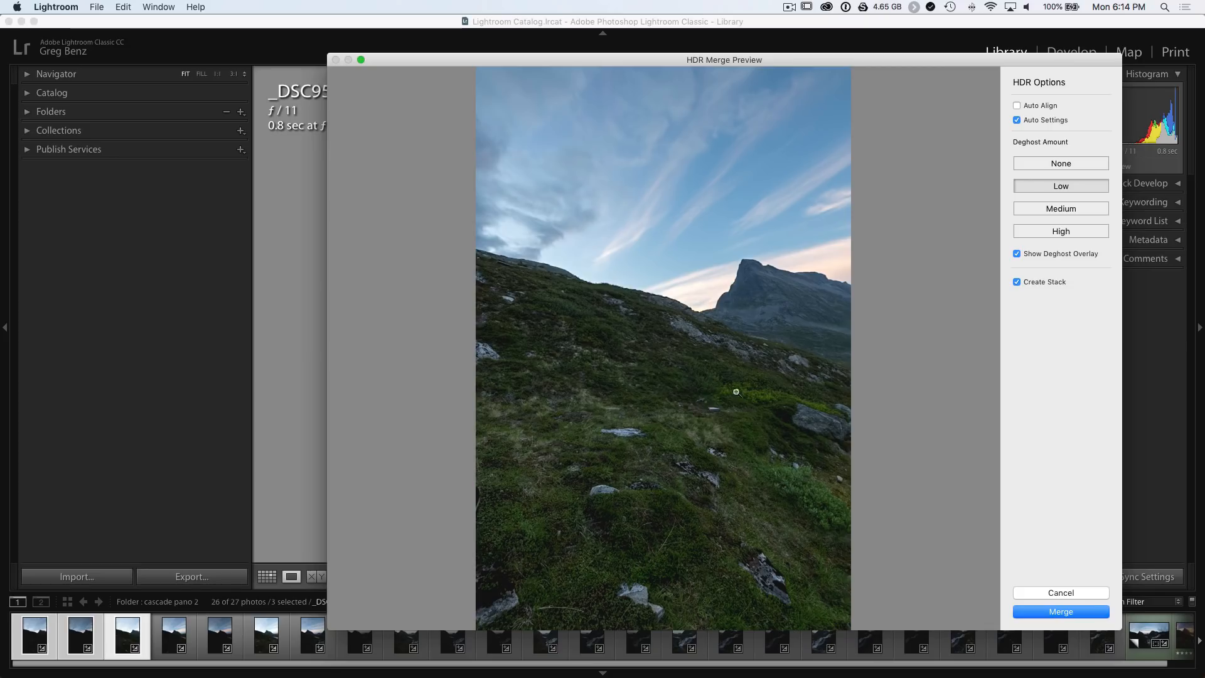
{"action": "left_click", "coordinate": [1029, 123]}
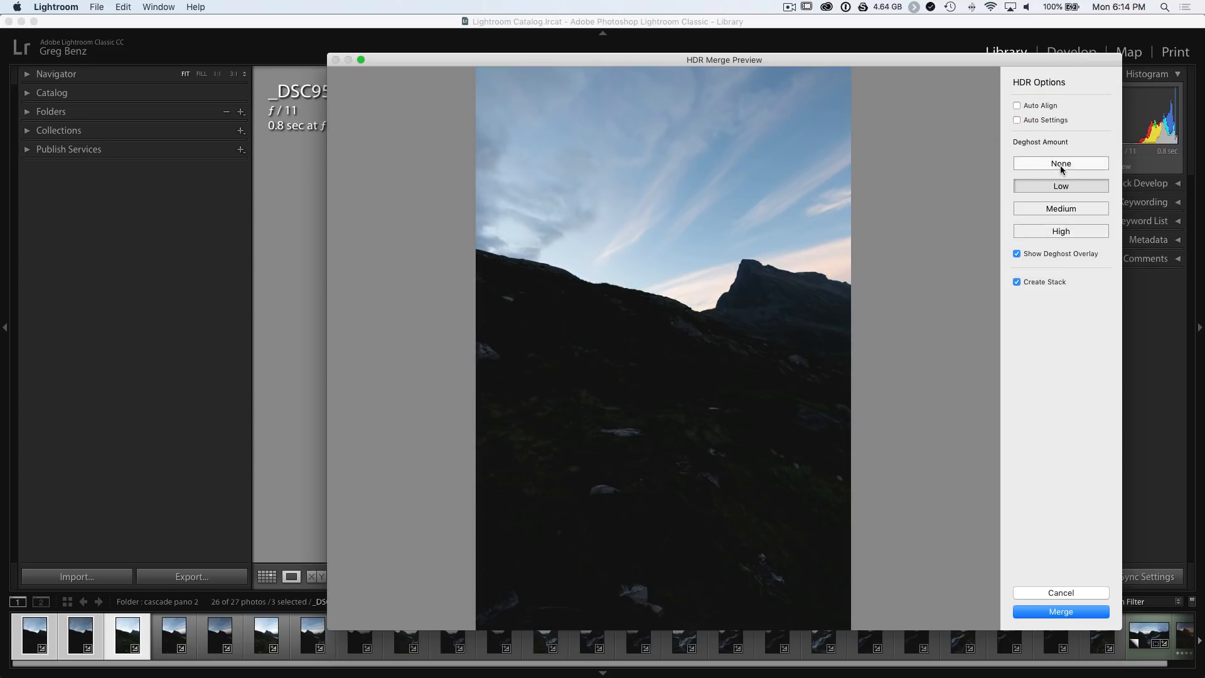
{"action": "left_click", "coordinate": [1017, 254]}
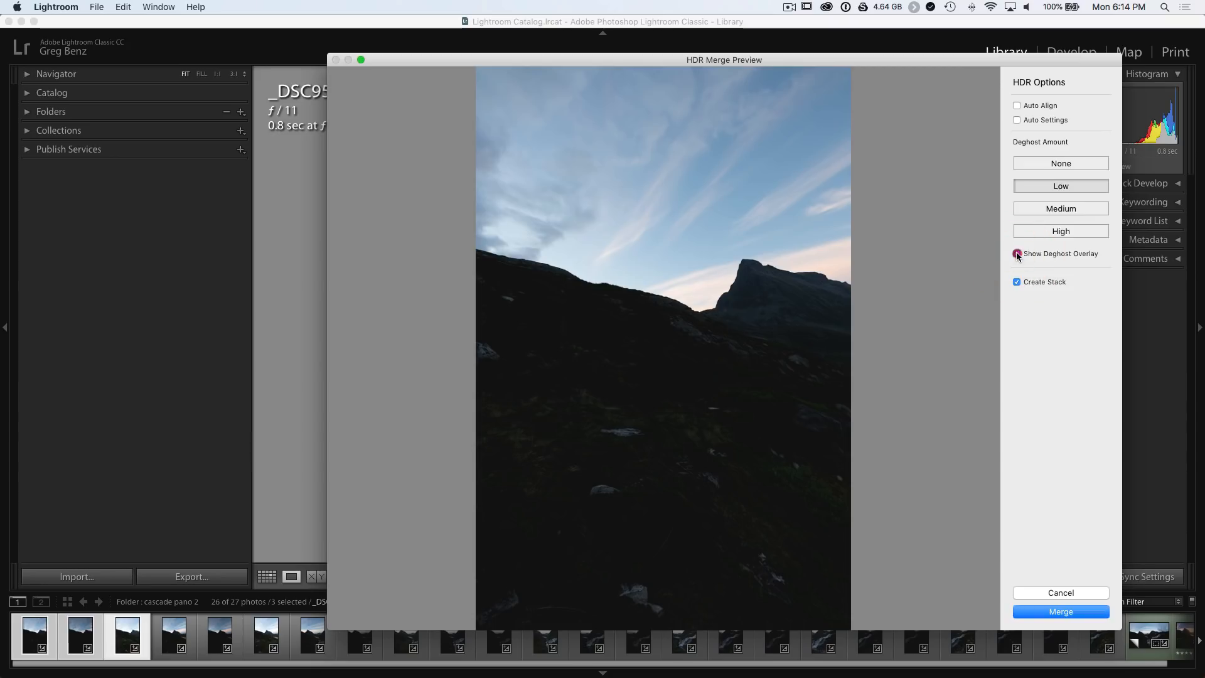
{"action": "left_click", "coordinate": [1016, 255]}
{"action": "left_click", "coordinate": [1016, 254]}
{"action": "left_click", "coordinate": [1017, 255]}
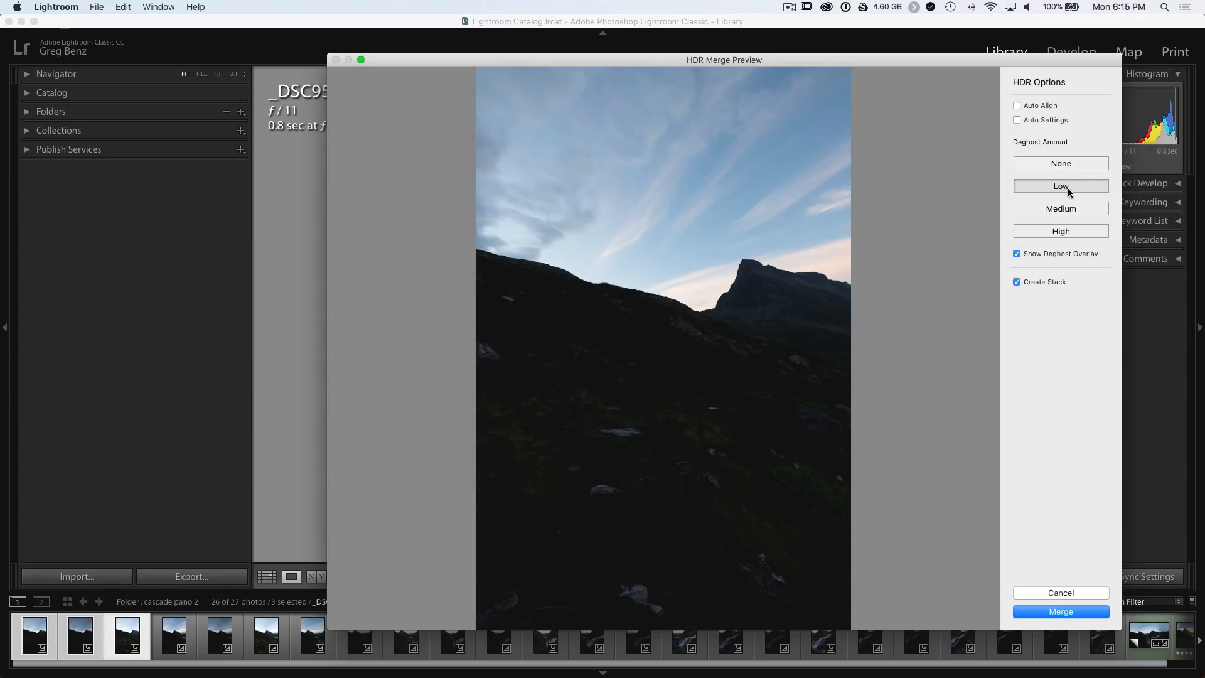
{"action": "left_click", "coordinate": [1031, 612]}
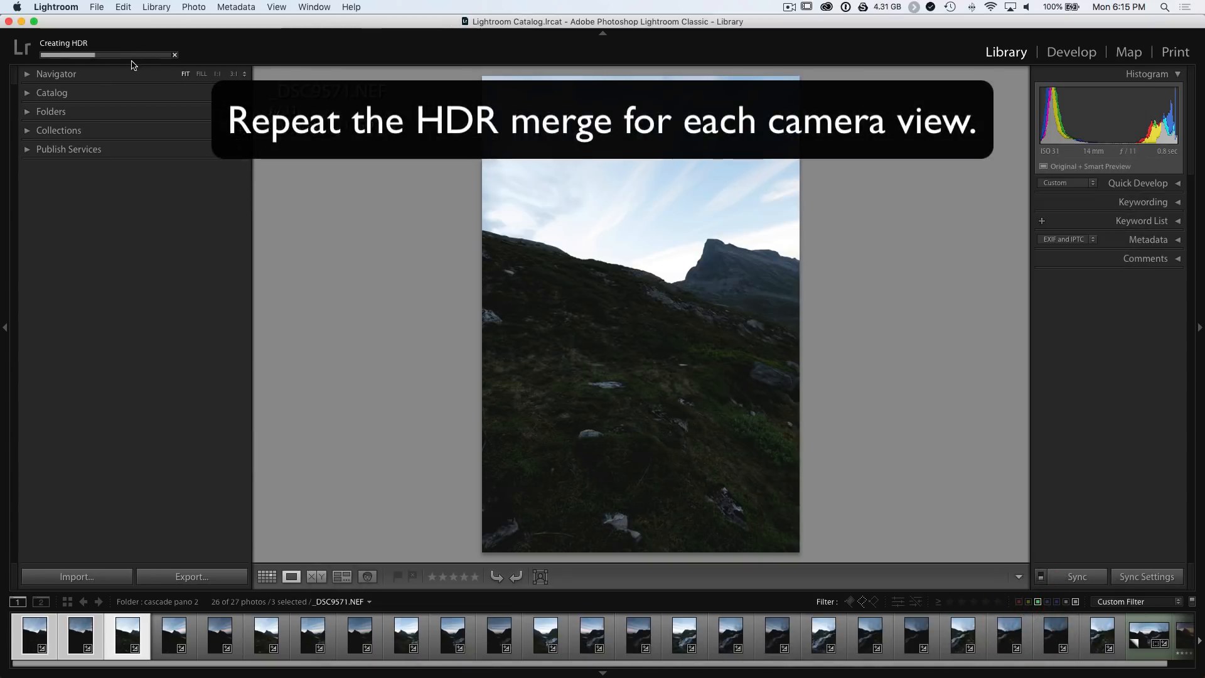
Merge the three exposures of the second camera angle, starting with _DSC9572.NEF, to a stacked HDR with Low deghosting.
{"action": "left_click", "coordinate": [171, 641]}
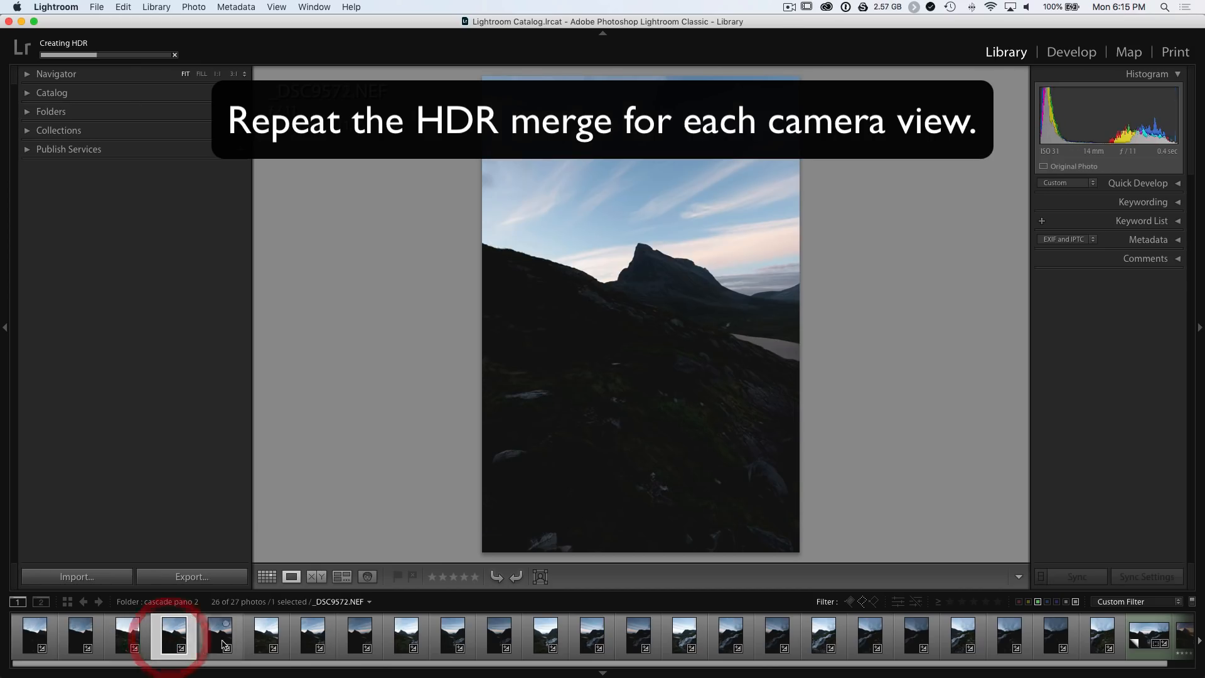
{"action": "left_click", "coordinate": [260, 643], "text": "shift"}
{"action": "right_click", "coordinate": [259, 643]}
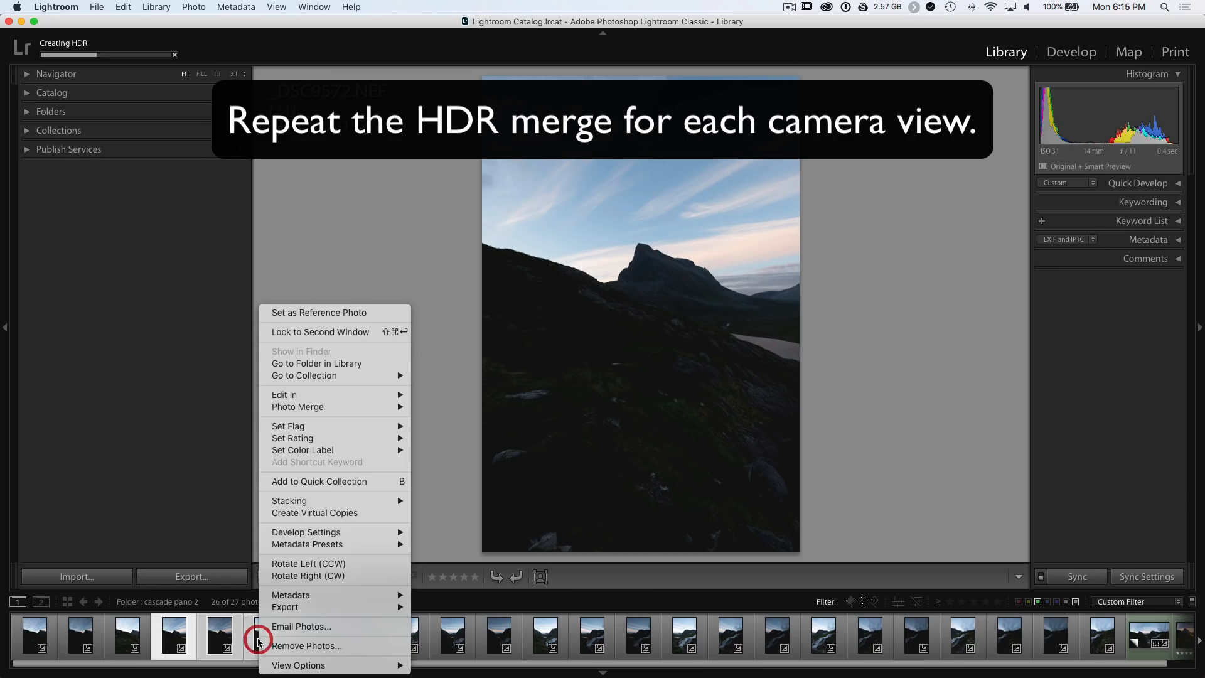
{"action": "mouse_move", "coordinate": [322, 411]}
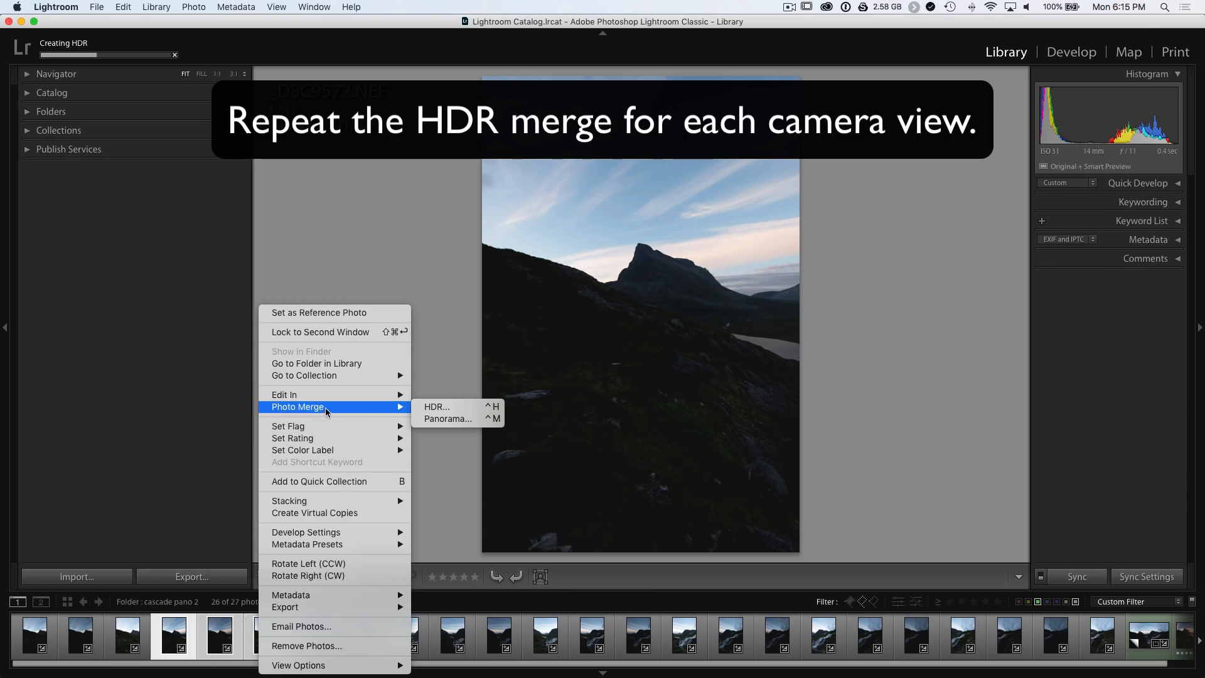
{"action": "left_click", "coordinate": [432, 411]}
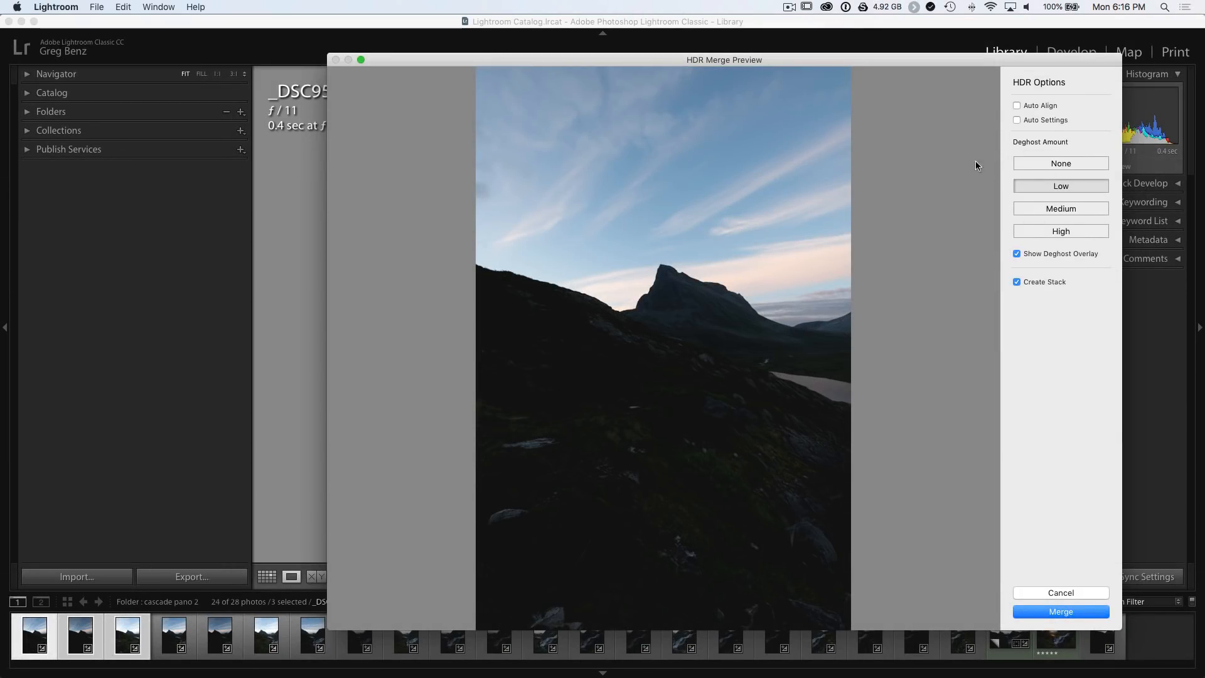
{"action": "left_click_drag", "start_coordinate": [950, 60], "coordinate": [875, 56]}
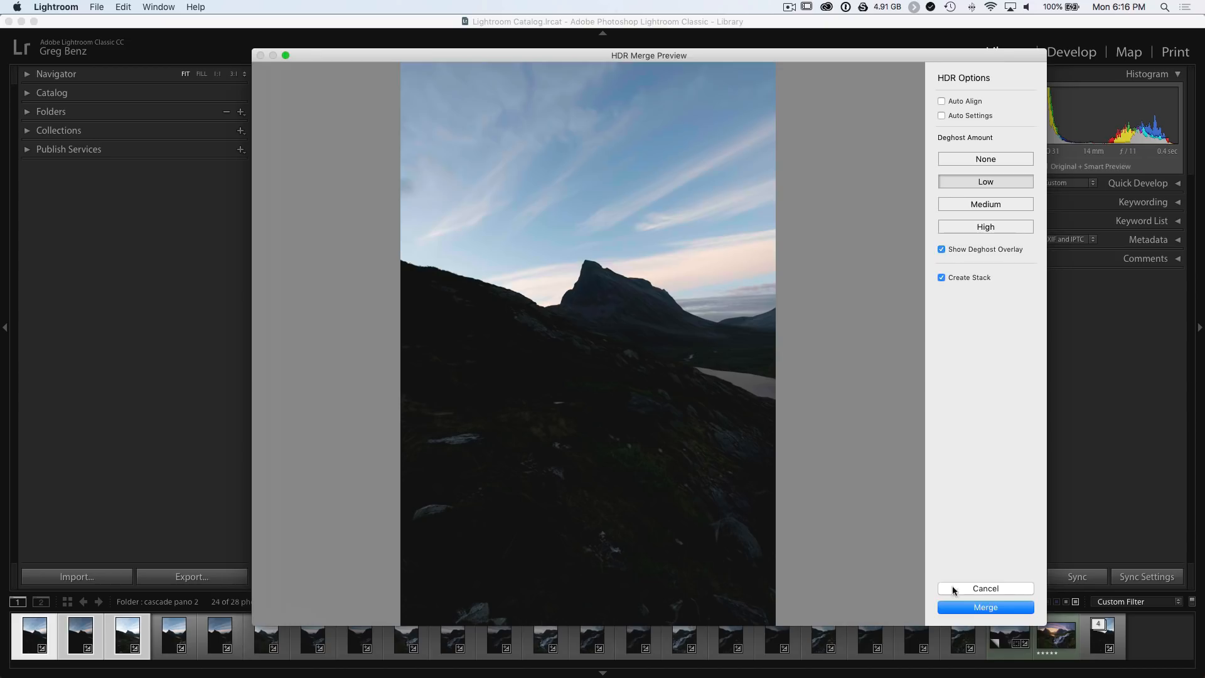
{"action": "left_click", "coordinate": [1013, 608]}
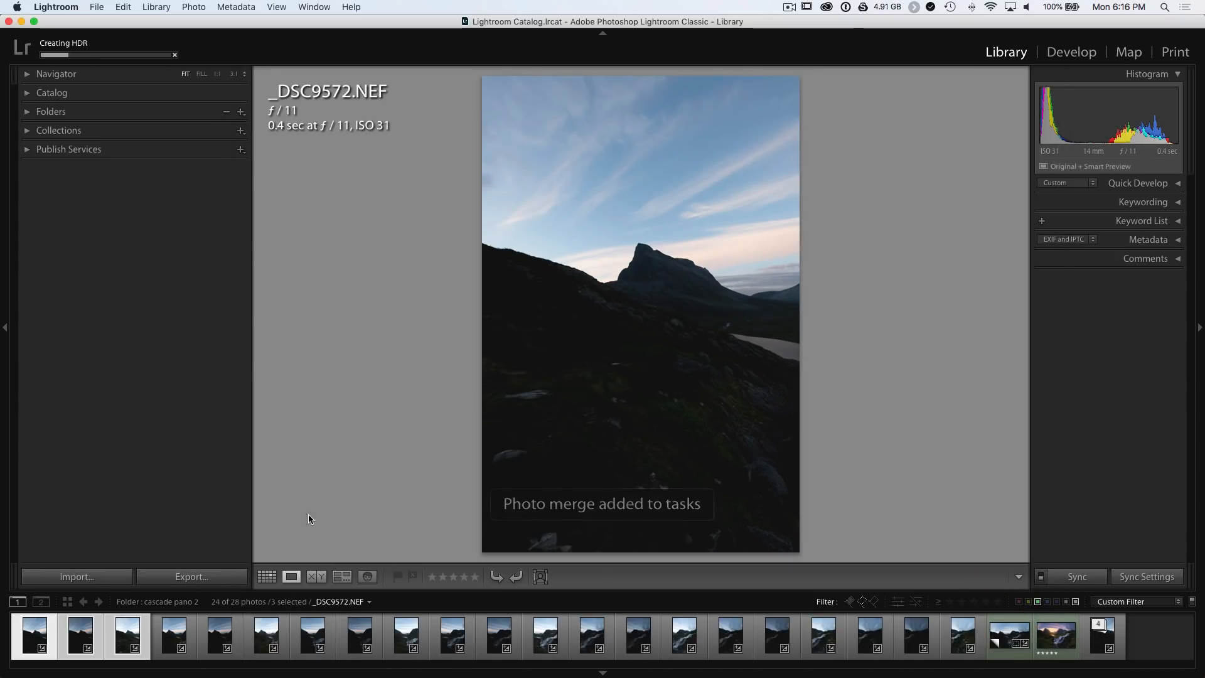
Select the three exposures of the third camera angle, _DSC9575 to _DSC9577, and start their HDR Photo Merge.
{"action": "left_click", "coordinate": [170, 636]}
{"action": "left_click", "coordinate": [258, 640], "text": "shift"}
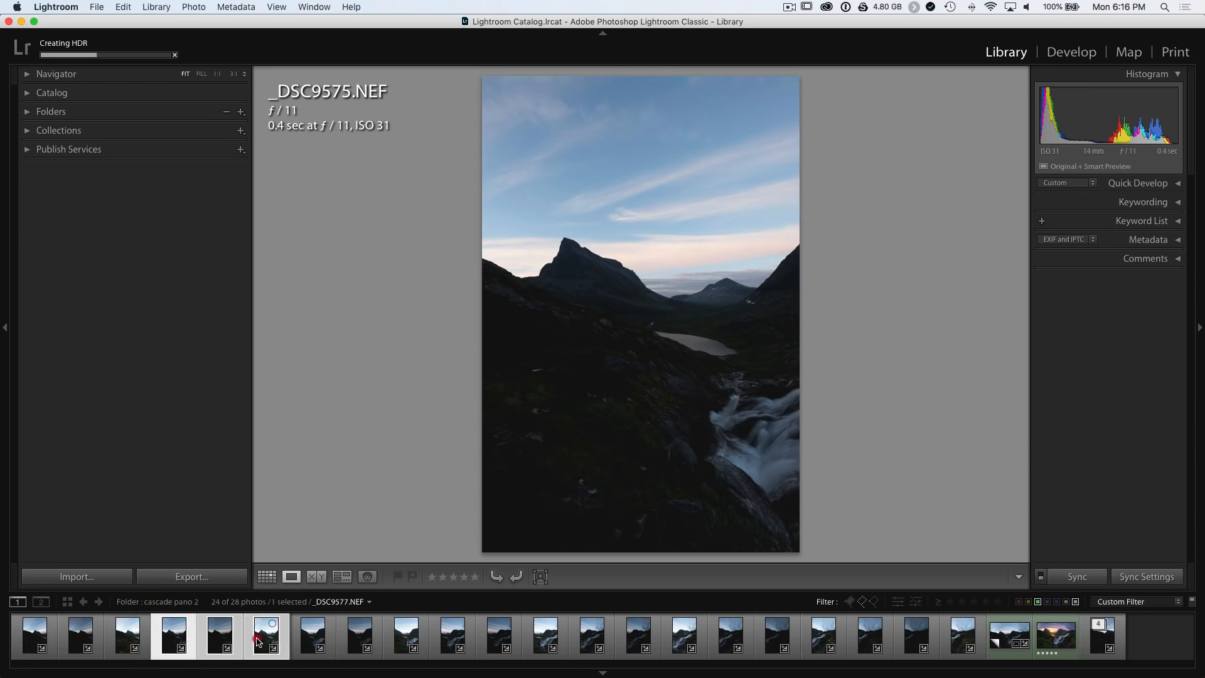
{"action": "right_click", "coordinate": [257, 641]}
{"action": "mouse_move", "coordinate": [283, 406]}
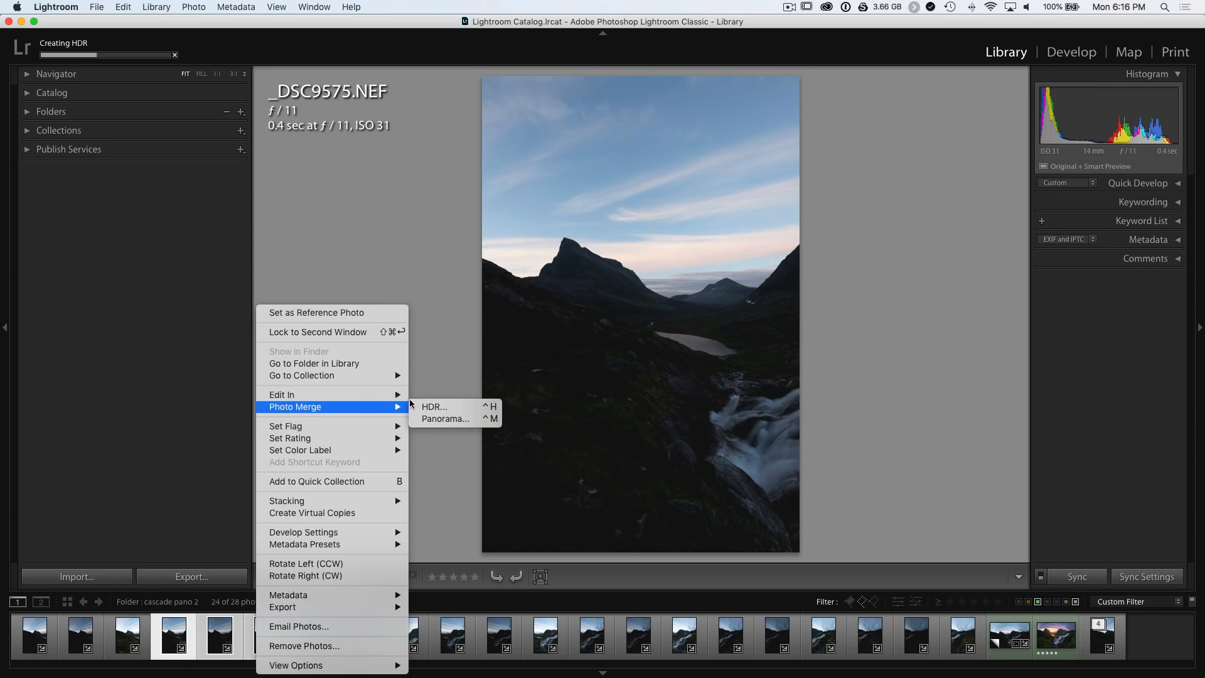
{"action": "left_click", "coordinate": [439, 408]}
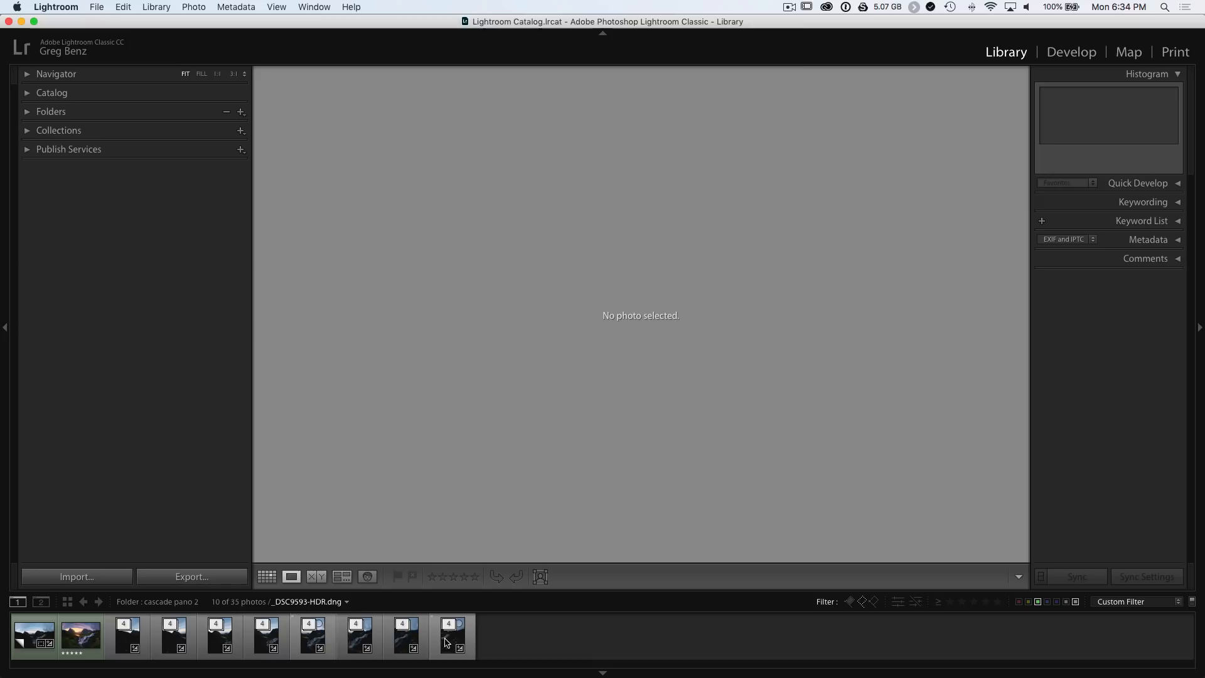
Review the merged HDR photos from _DSC9571-HDR.dng to _DSC9593-HDR.dng, and expand the last stack to view _DSC9593.NEF.
{"action": "left_click", "coordinate": [174, 635]}
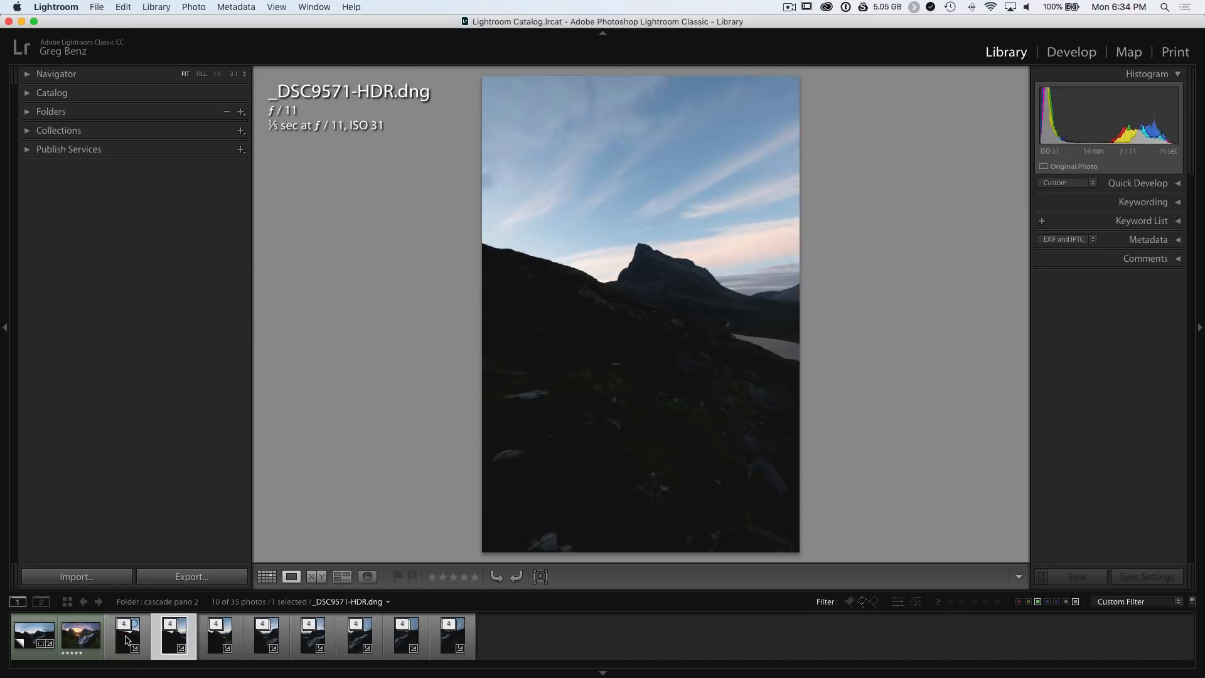
{"action": "key", "text": "Right"}
{"action": "key", "text": "Right"}
{"action": "key", "text": "Right"}
{"action": "key", "text": "Right"}
{"action": "key", "text": "Right"}
{"action": "key", "text": "Right"}
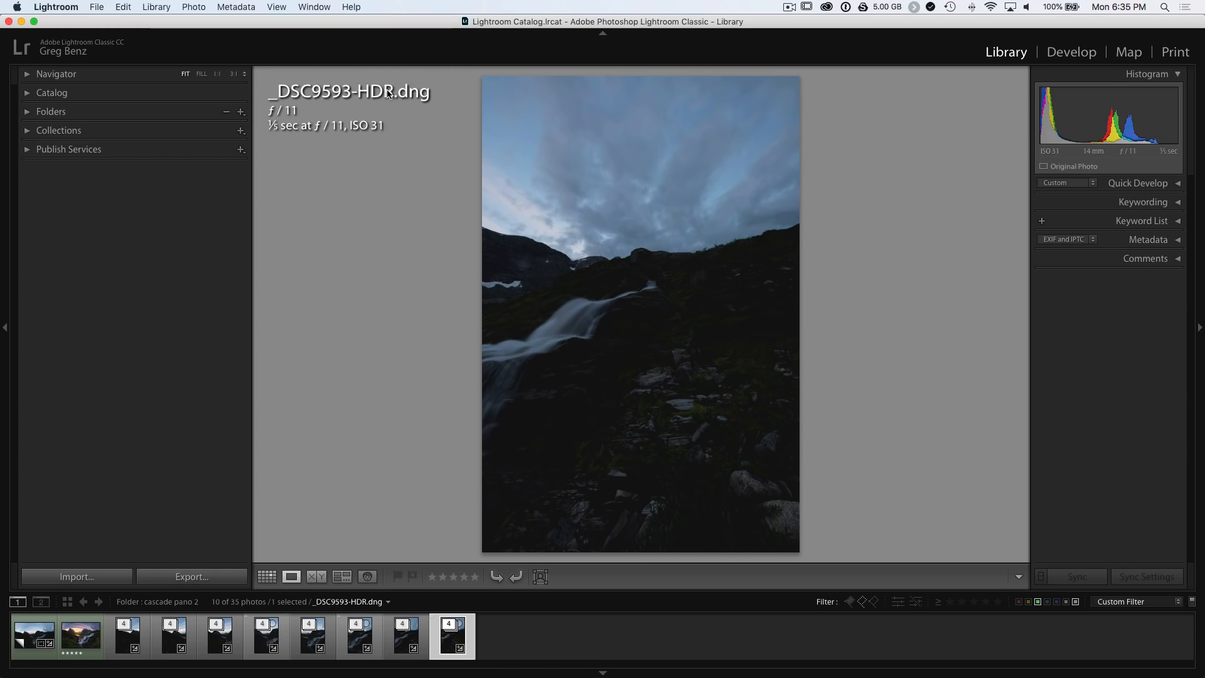
{"action": "left_click", "coordinate": [450, 624]}
{"action": "left_click", "coordinate": [494, 642]}
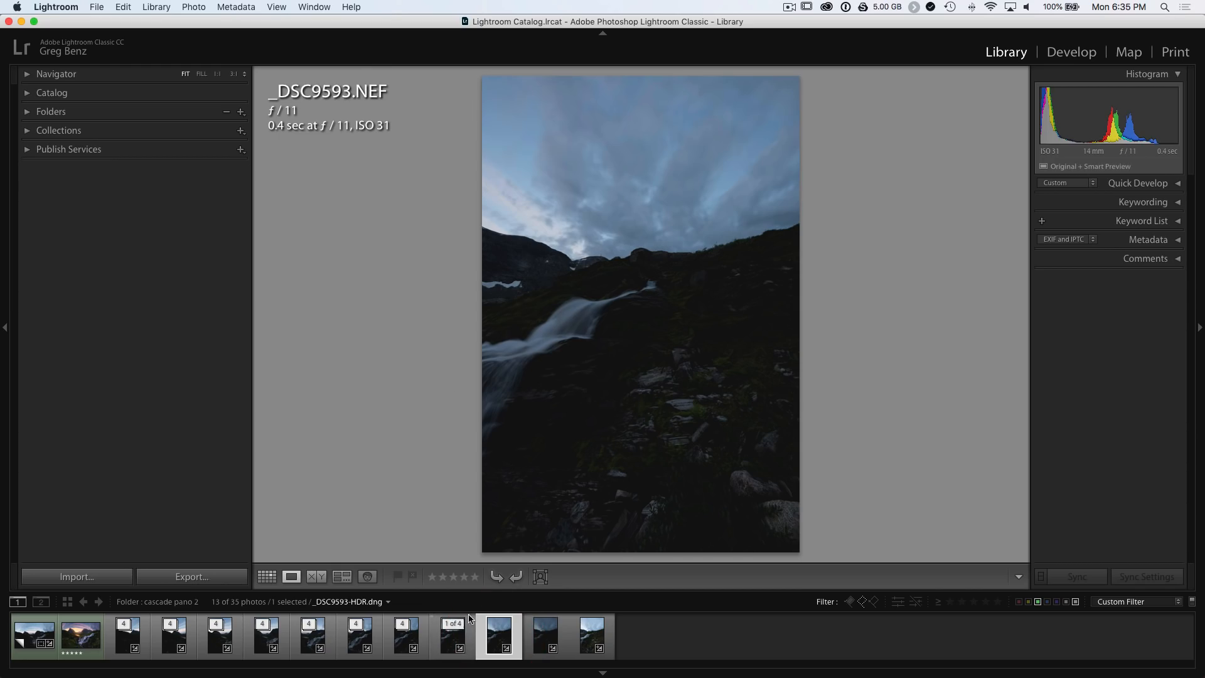
Collapse the last HDR stack, select all eight HDR stacks, and start their Panorama Photo Merge.
{"action": "left_click", "coordinate": [453, 627]}
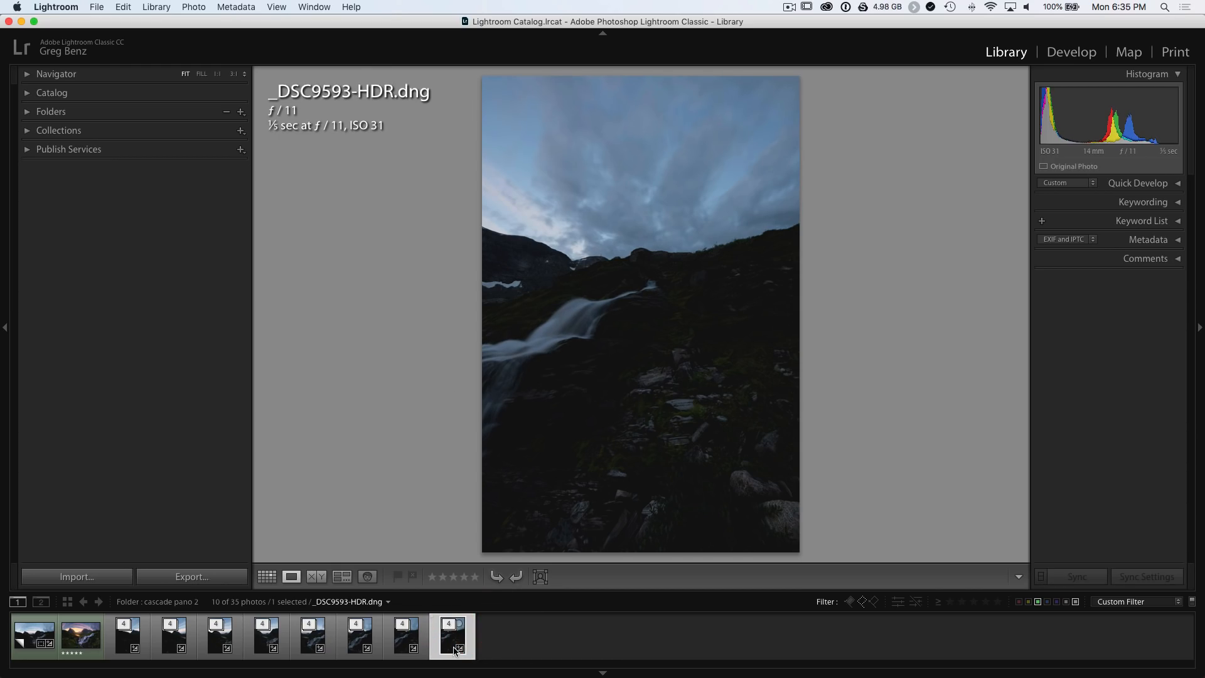
{"action": "left_click", "coordinate": [127, 640], "text": "shift"}
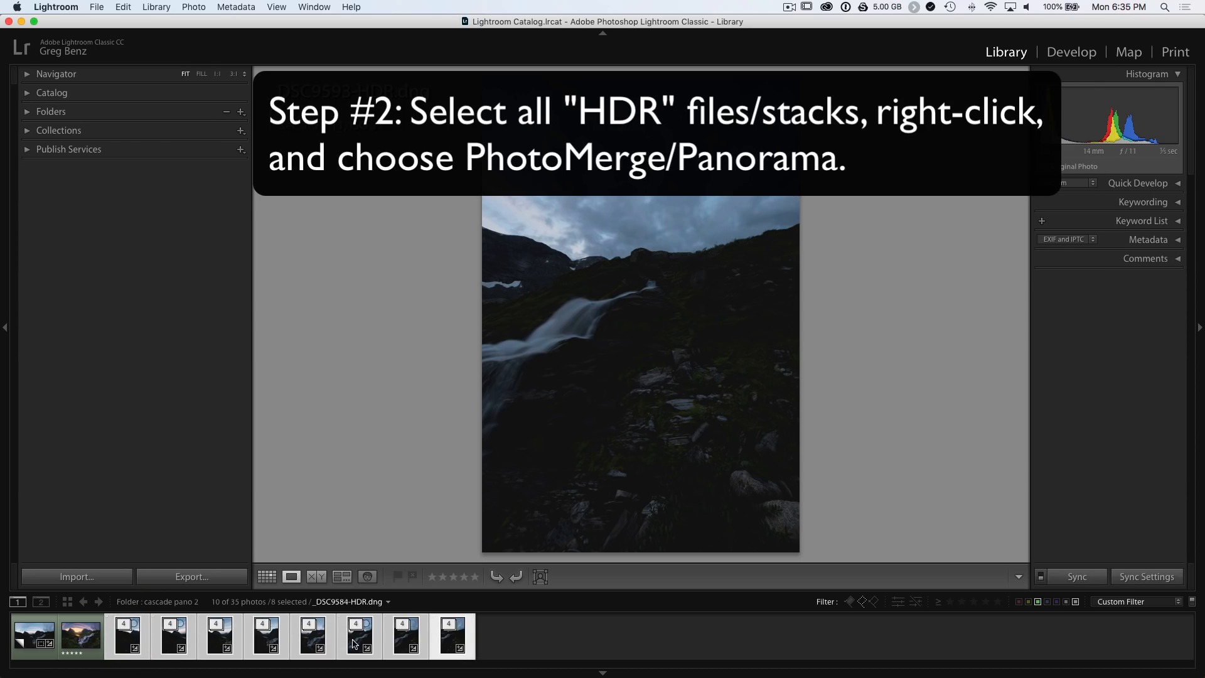
{"action": "right_click", "coordinate": [308, 646]}
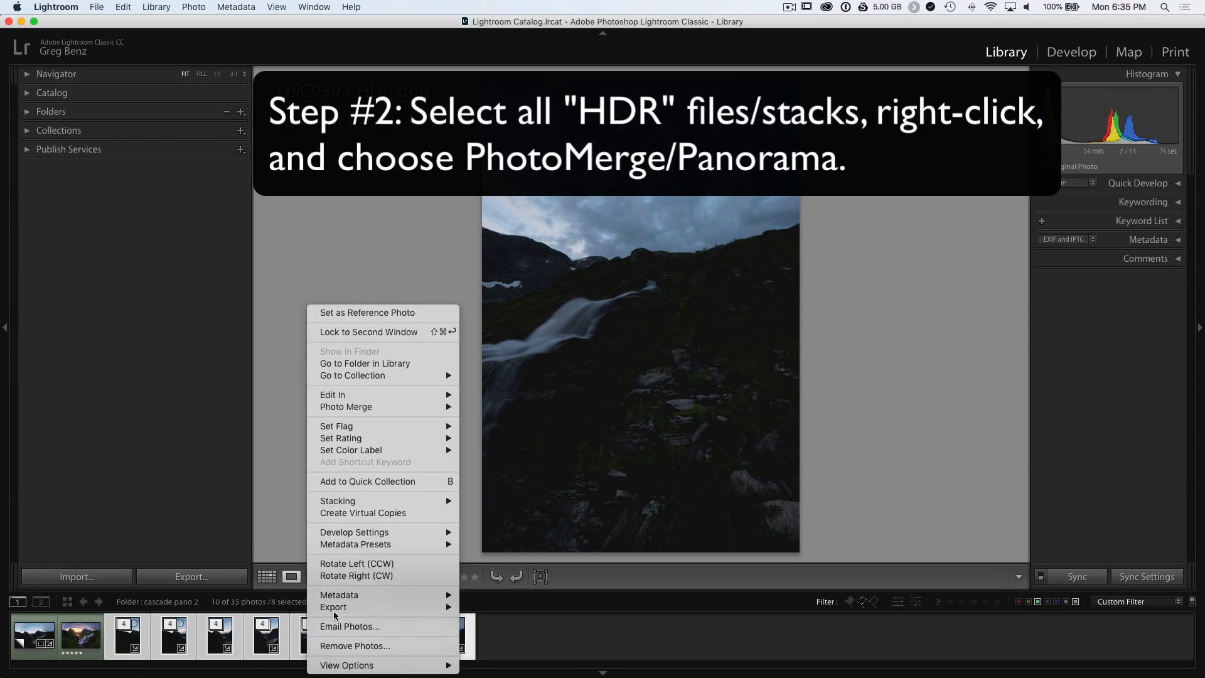
{"action": "mouse_move", "coordinate": [361, 413]}
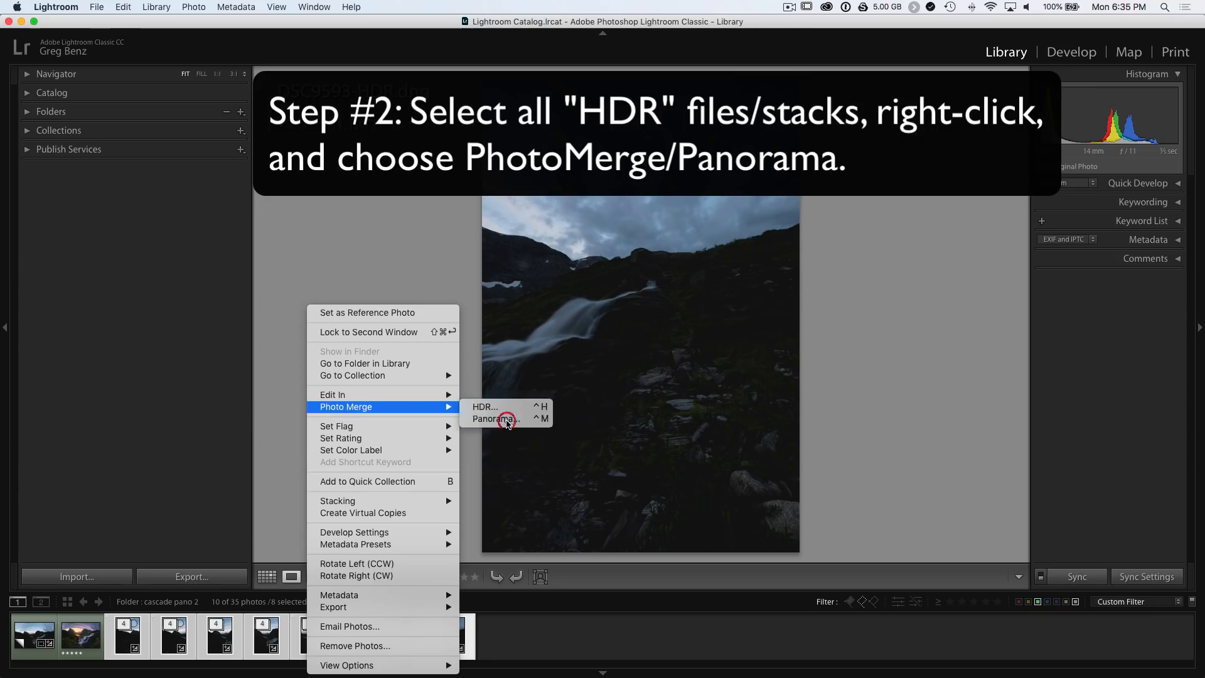
{"action": "left_click", "coordinate": [506, 419]}
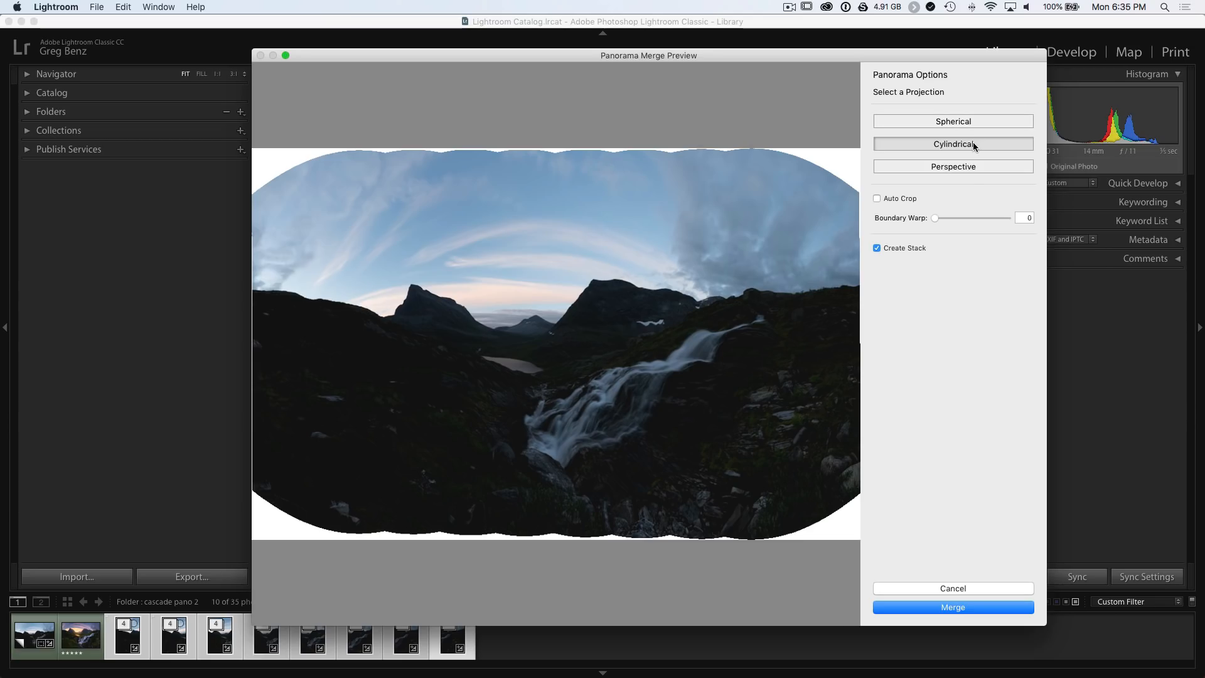
Compare the Spherical projection with Cylindrical in the panorama preview, and keep Cylindrical.
{"action": "left_click", "coordinate": [964, 122]}
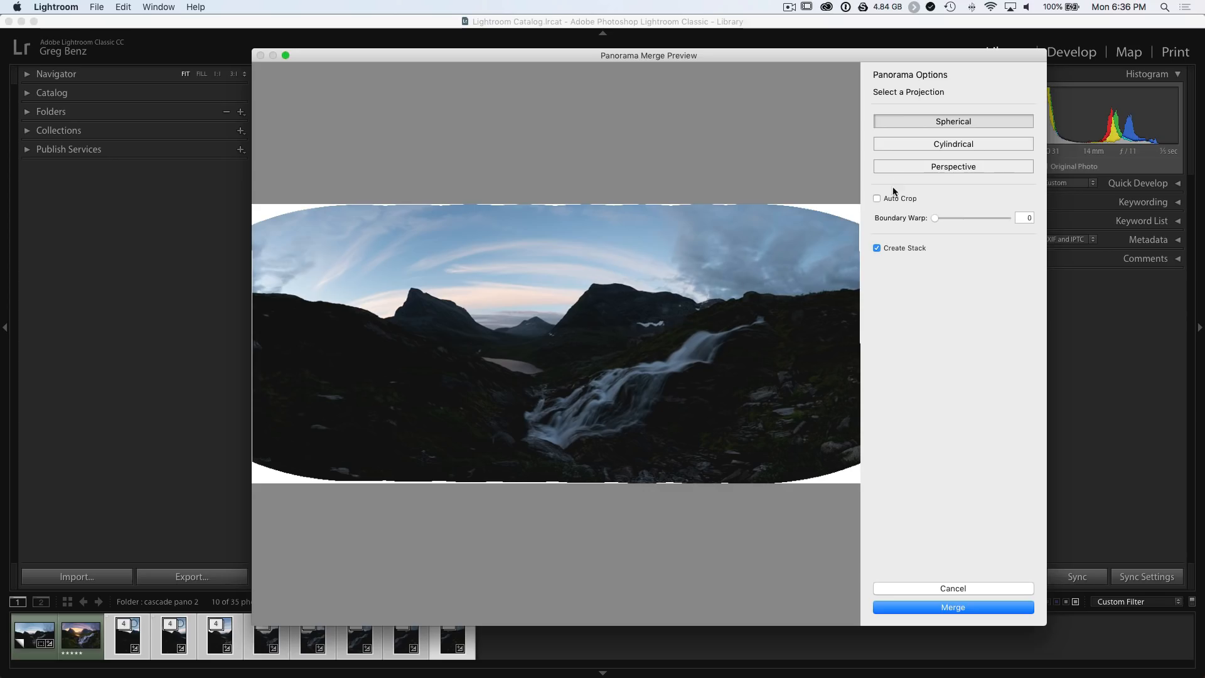
{"action": "left_click", "coordinate": [914, 146]}
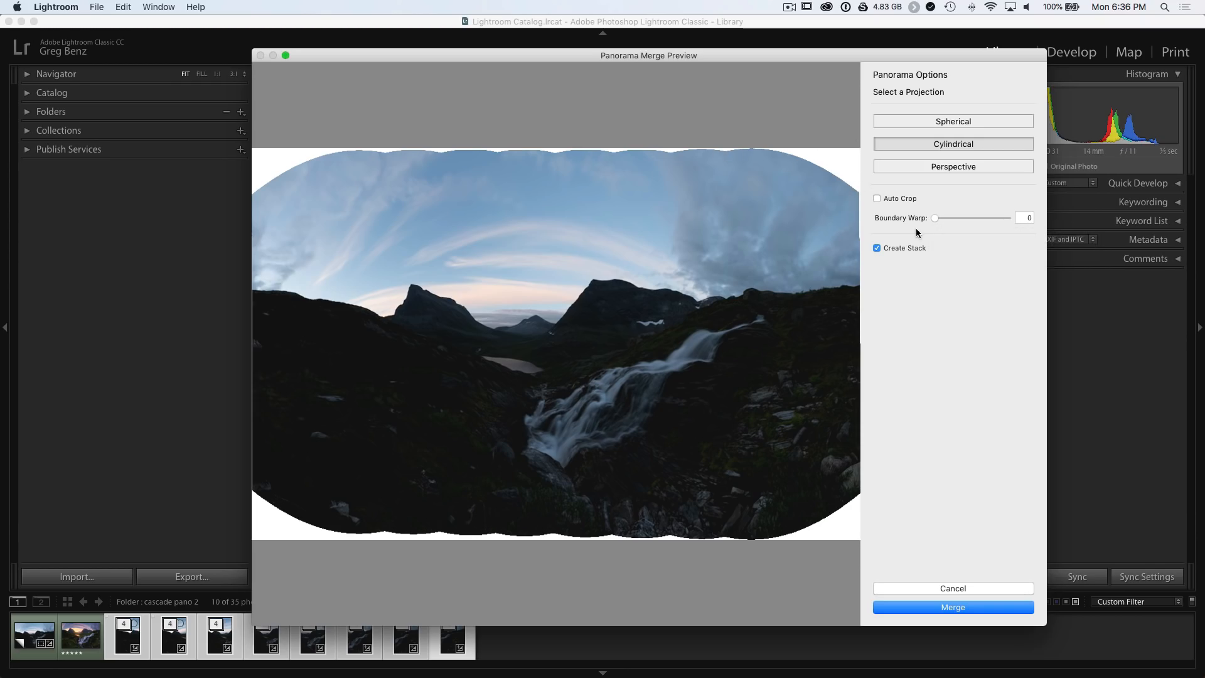
Try Boundary Warp at 100 and reset it to 0, and try Auto Crop on the panorama preview and turn it off.
{"action": "left_click_drag", "start_coordinate": [935, 219], "coordinate": [1025, 219]}
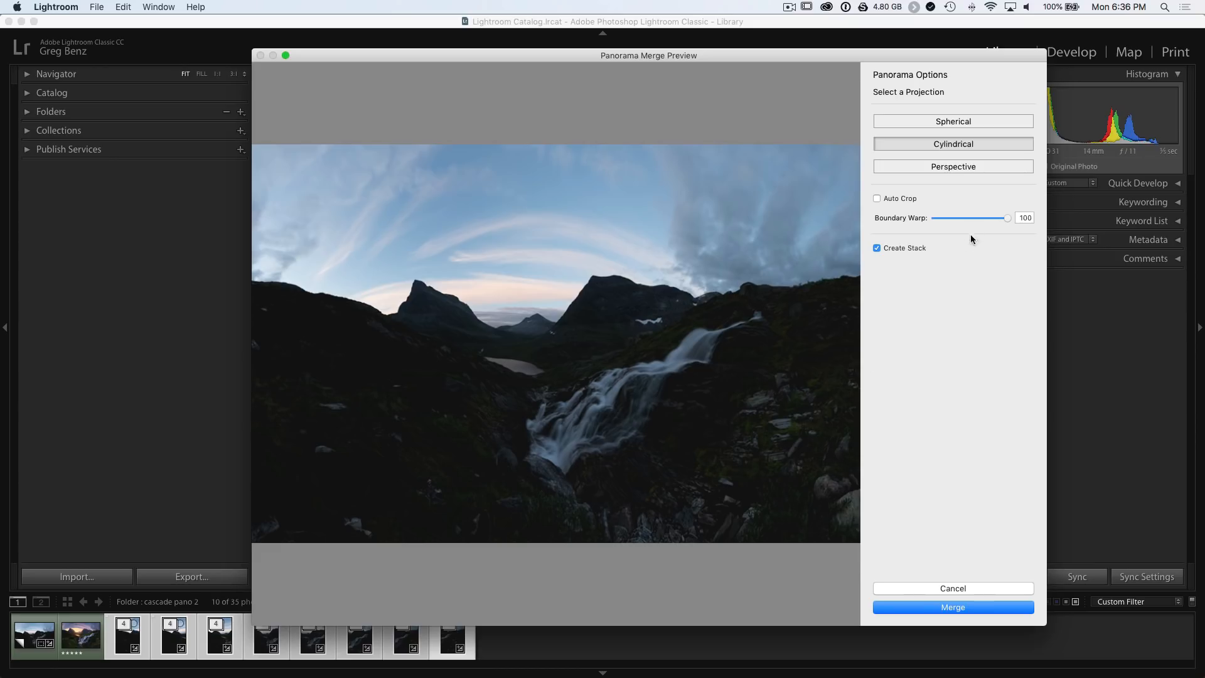
{"action": "left_click_drag", "start_coordinate": [1009, 218], "coordinate": [928, 220]}
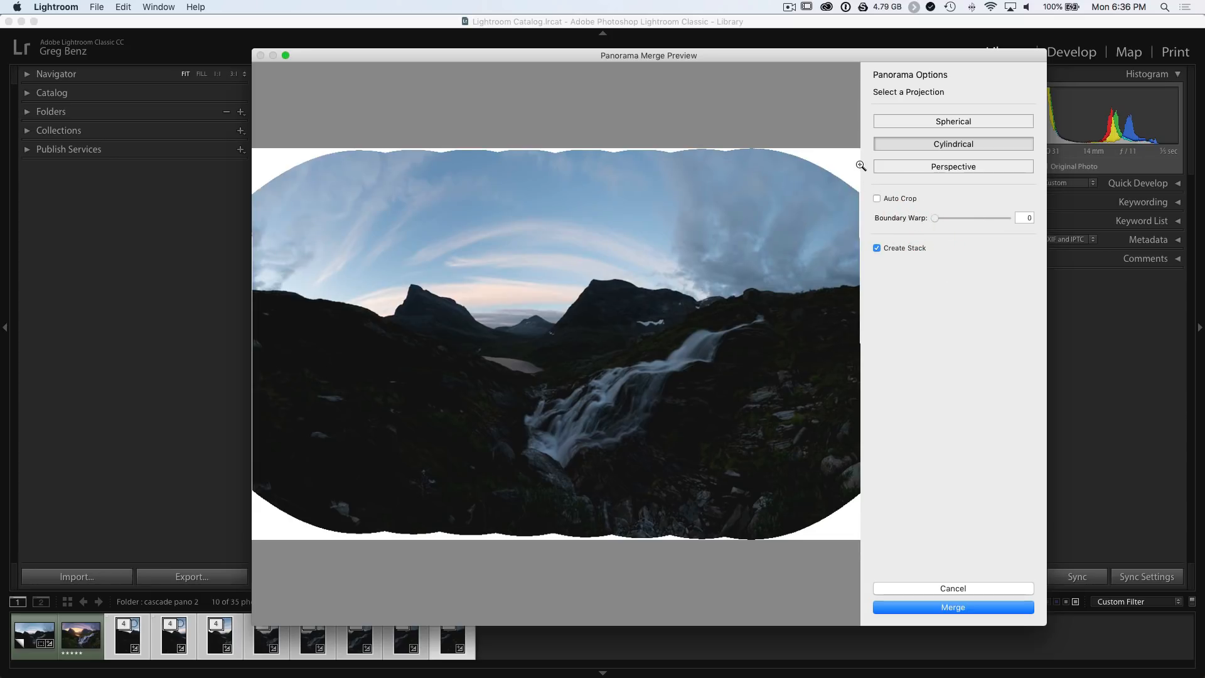
{"action": "left_click", "coordinate": [876, 199]}
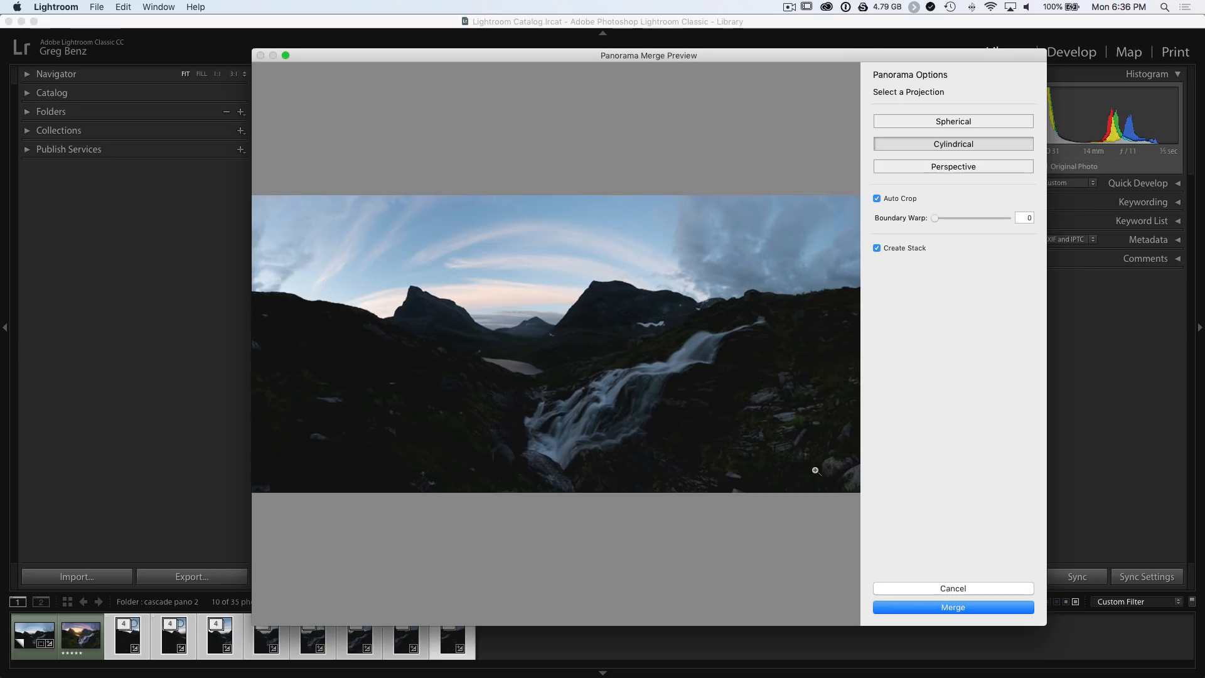
{"action": "left_click", "coordinate": [877, 199]}
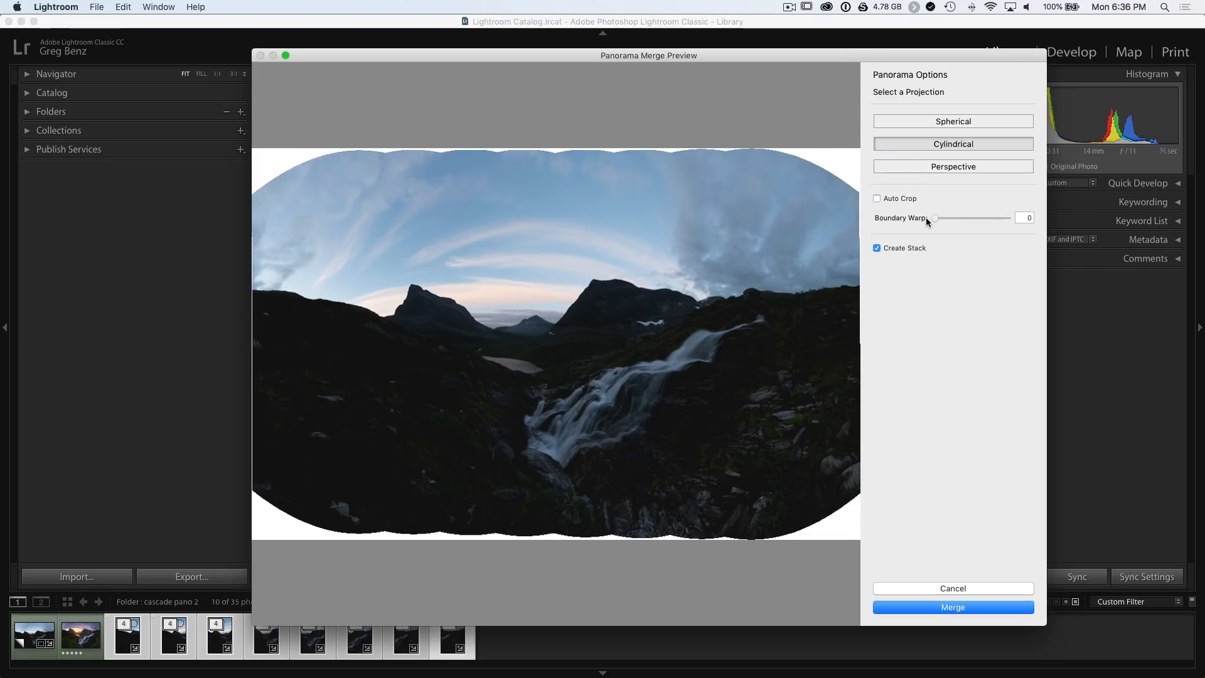
Turn on Auto Crop, compare several Boundary Warp strengths, and merge the panorama with Boundary Warp at 16.
{"action": "left_click_drag", "start_coordinate": [937, 221], "coordinate": [973, 223]}
{"action": "left_click", "coordinate": [895, 199]}
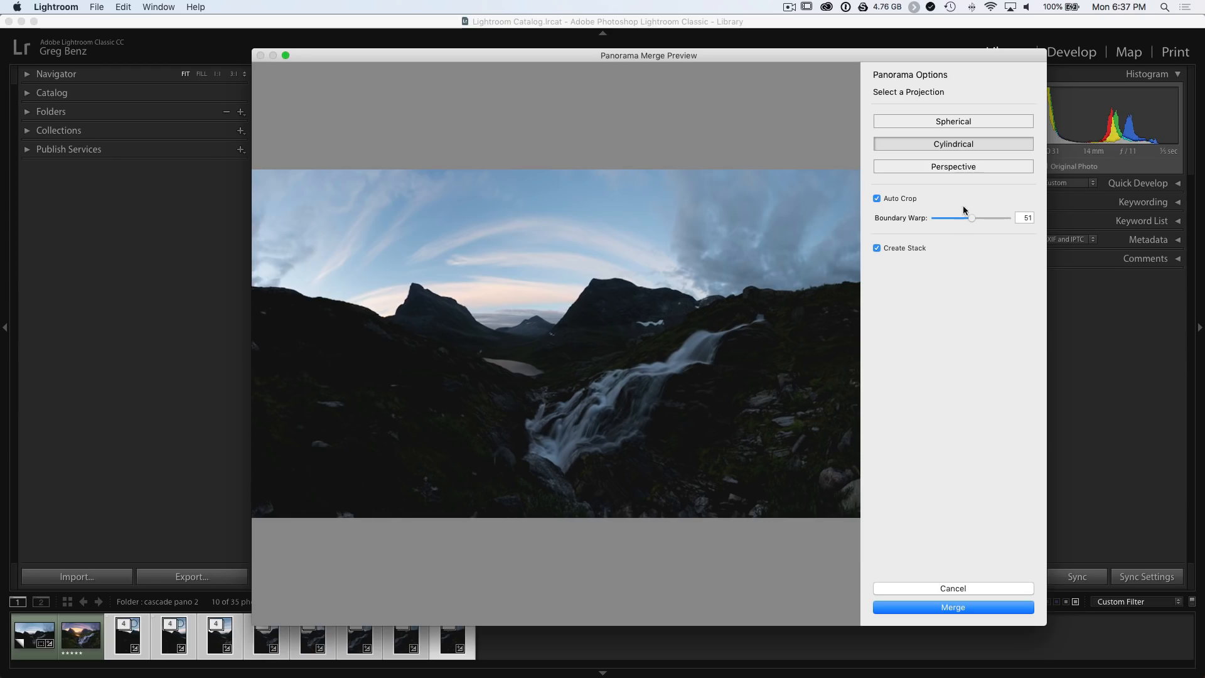
{"action": "left_click_drag", "start_coordinate": [972, 218], "coordinate": [934, 217]}
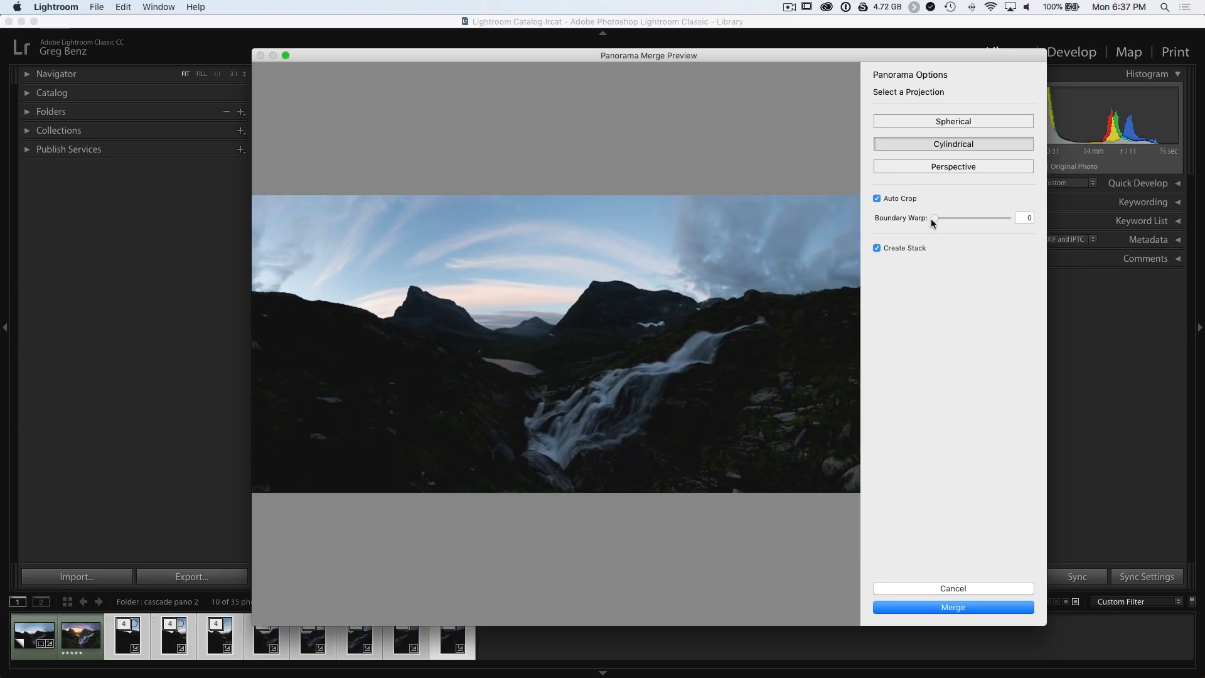
{"action": "left_click_drag", "start_coordinate": [935, 218], "coordinate": [974, 217]}
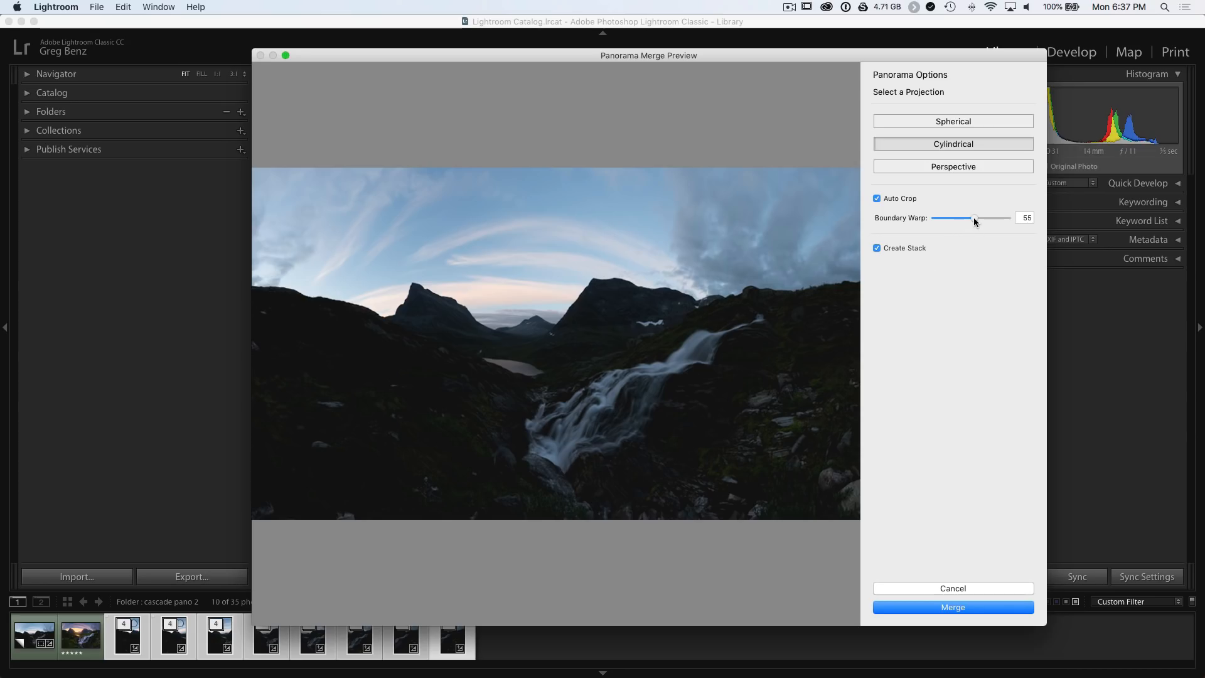
{"action": "left_click_drag", "start_coordinate": [974, 221], "coordinate": [972, 221]}
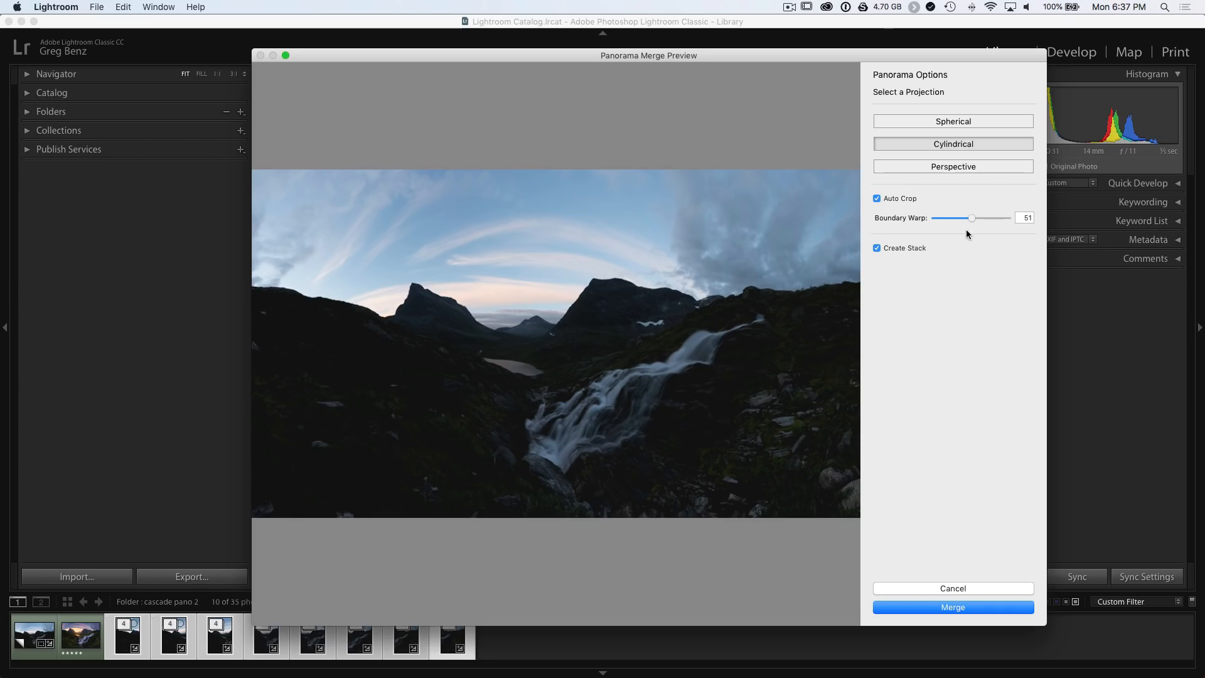
{"action": "left_click_drag", "start_coordinate": [976, 222], "coordinate": [946, 221]}
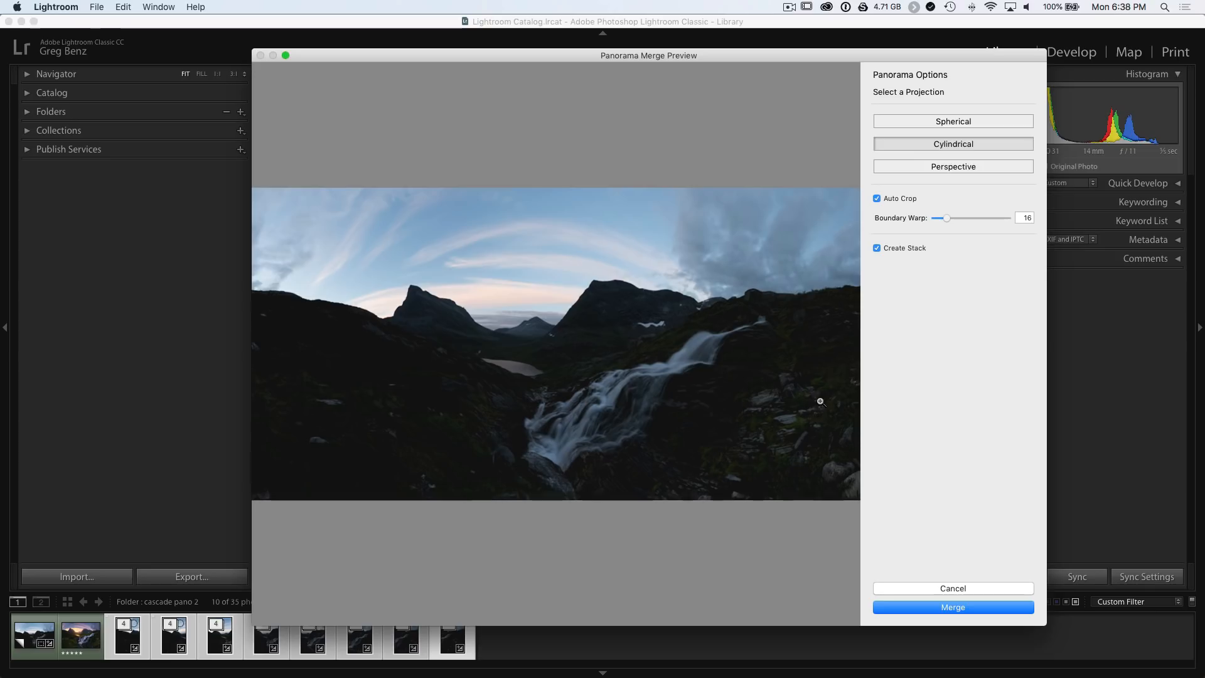
{"action": "left_click", "coordinate": [932, 607]}
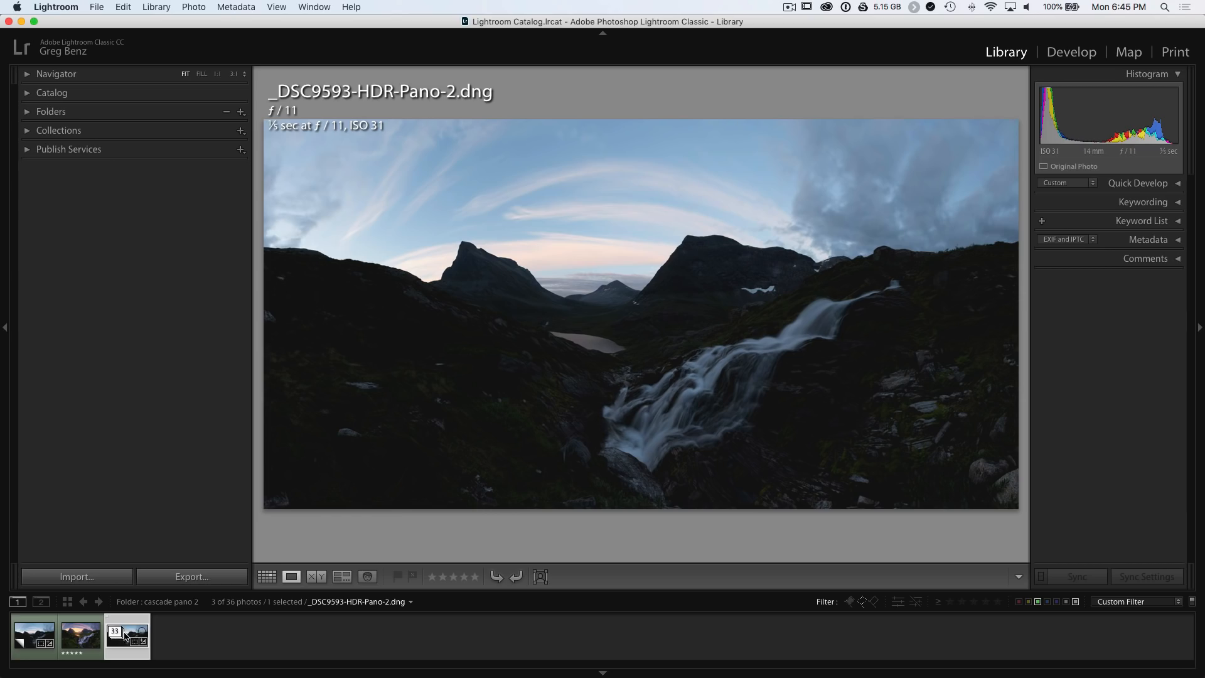
Expand the merged panorama's stack to view its source photos, and collapse it again.
{"action": "left_click", "coordinate": [115, 632]}
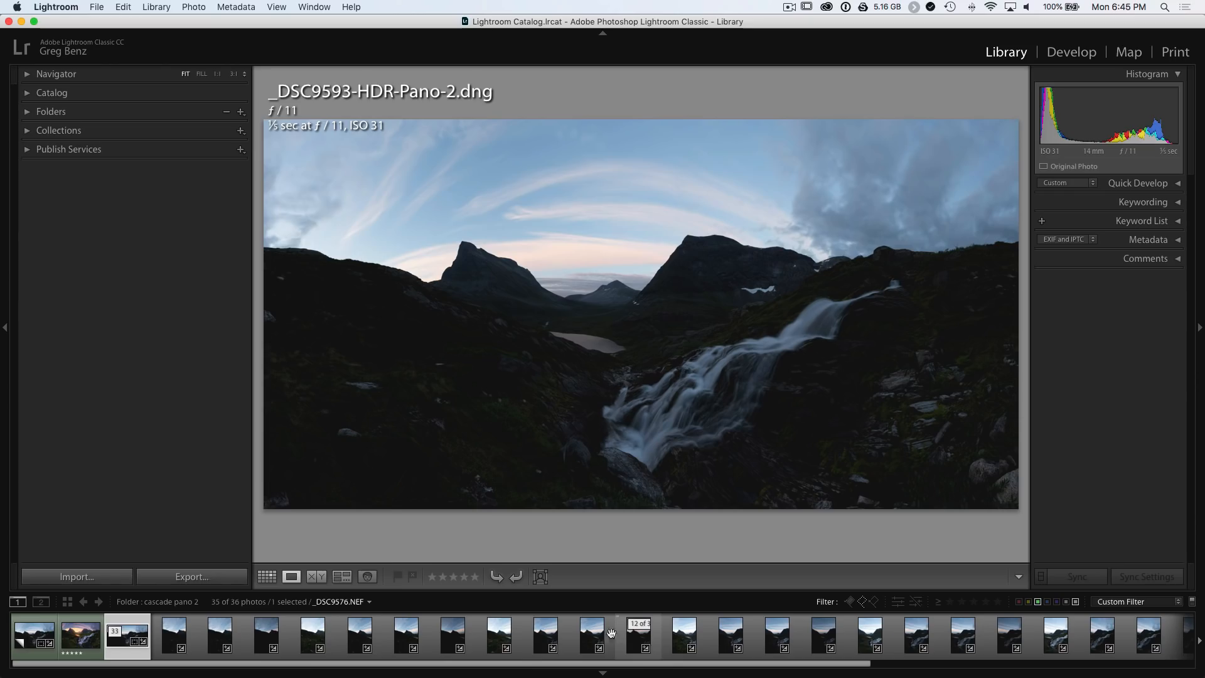
{"action": "left_click", "coordinate": [115, 632]}
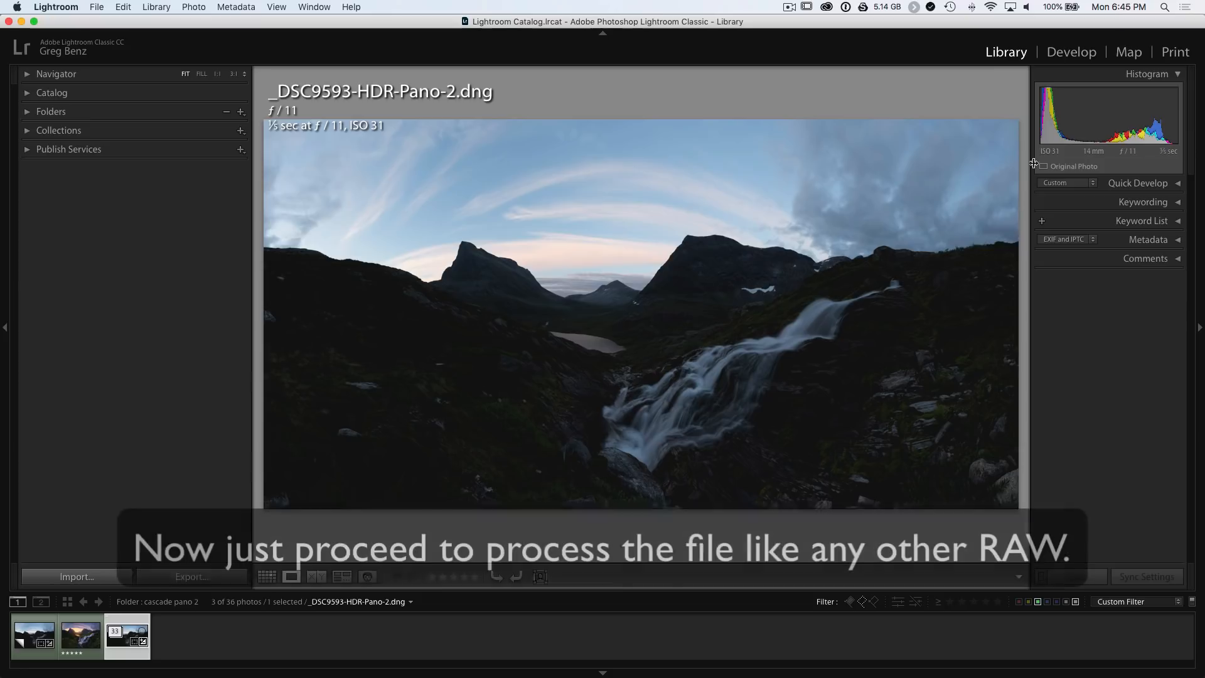
Set the Exposure of _DSC9593-HDR-Pano-2.dng to -0.10 in the Develop module, and view the finished edit _DSC9593-HDR-Pano-Edit.tif.
{"action": "left_click", "coordinate": [1070, 54]}
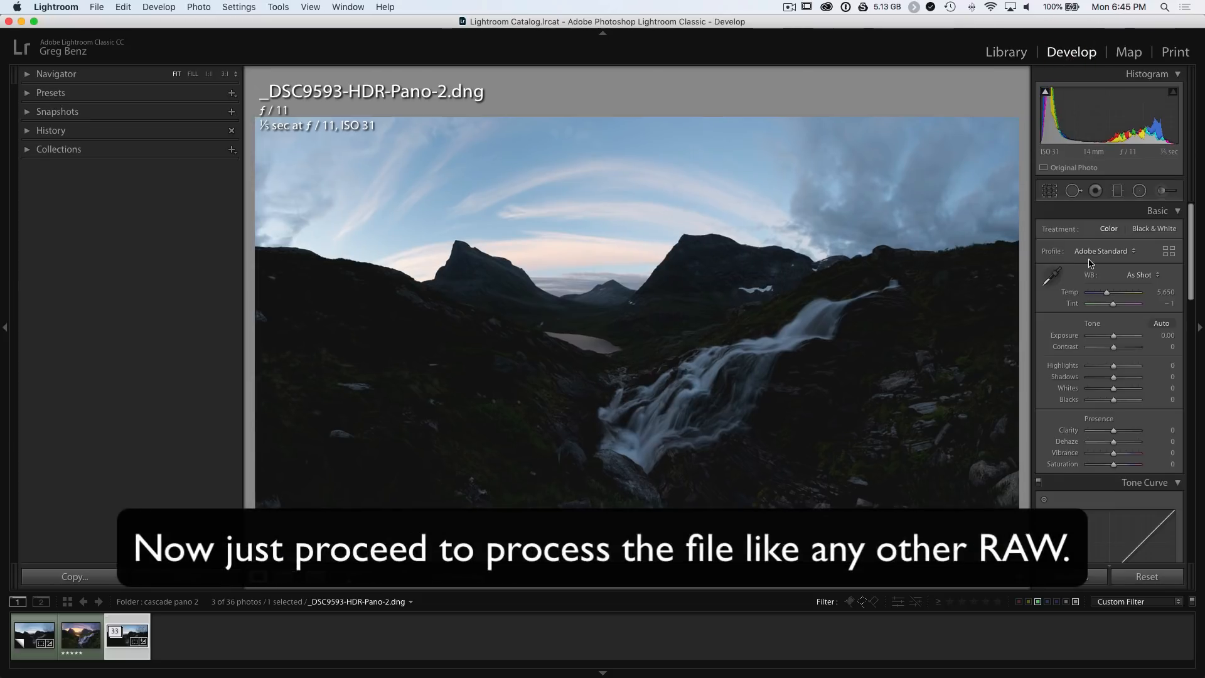
{"action": "mouse_move", "coordinate": [1113, 336]}
{"action": "left_mouse_down"}
{"action": "mouse_move", "coordinate": [1103, 339]}
{"action": "mouse_move", "coordinate": [1114, 339]}
{"action": "left_mouse_up"}
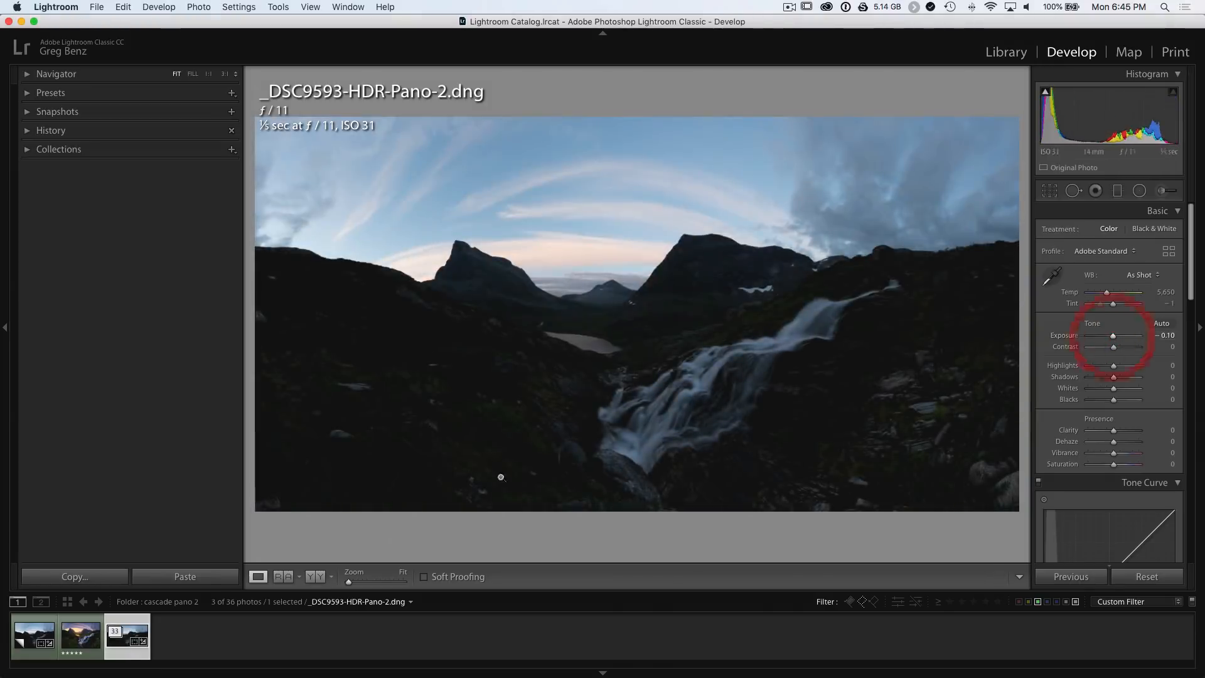
{"action": "left_click", "coordinate": [81, 640]}
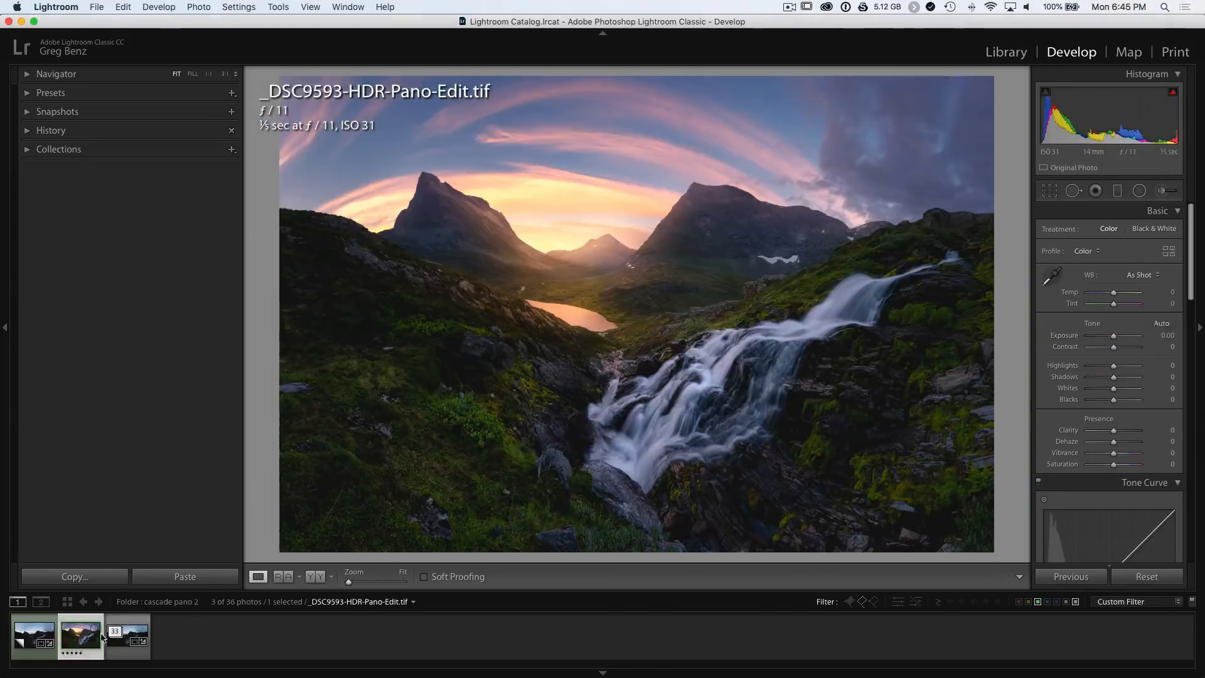